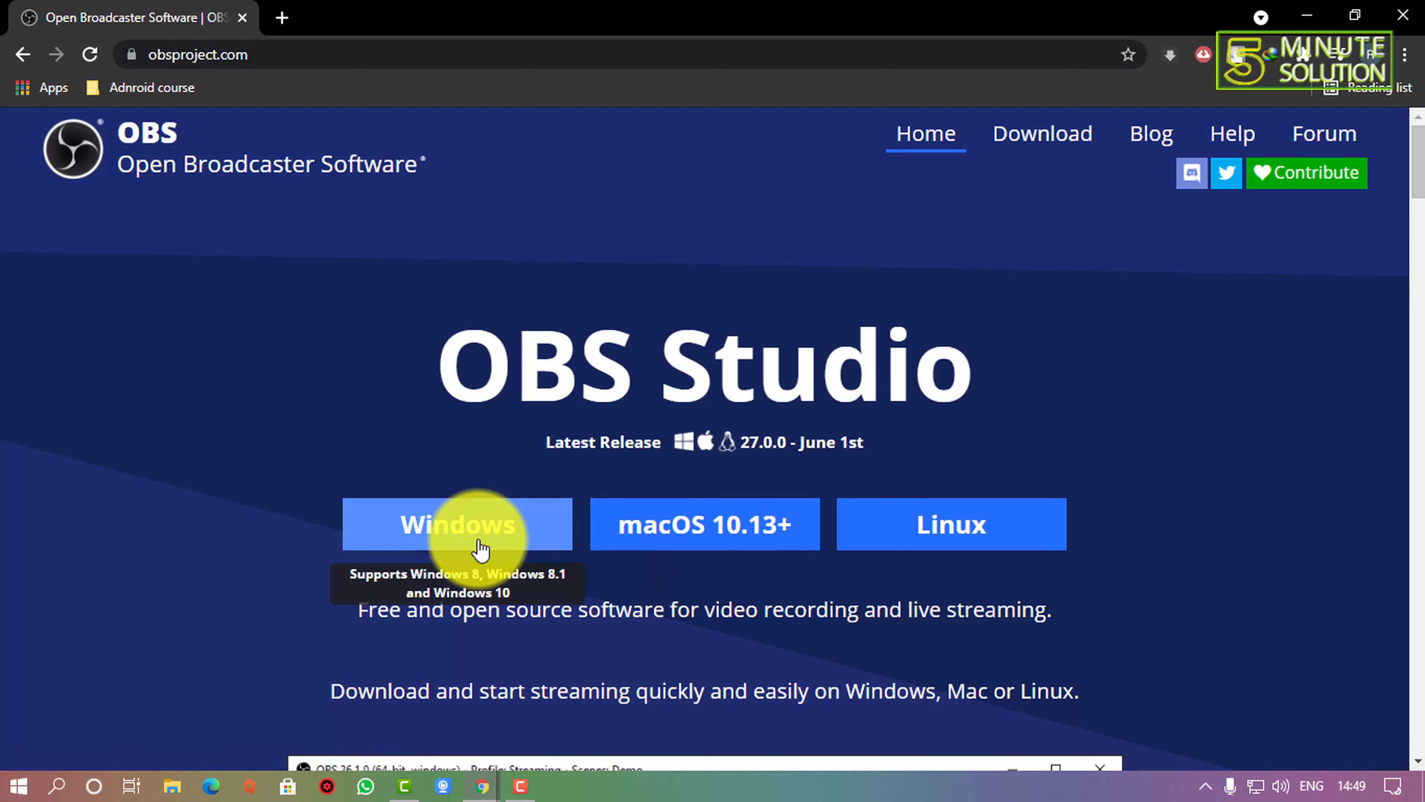
Download the Windows installer of OBS Studio from the OBS website, saving it under the Programs category
click(464, 533)
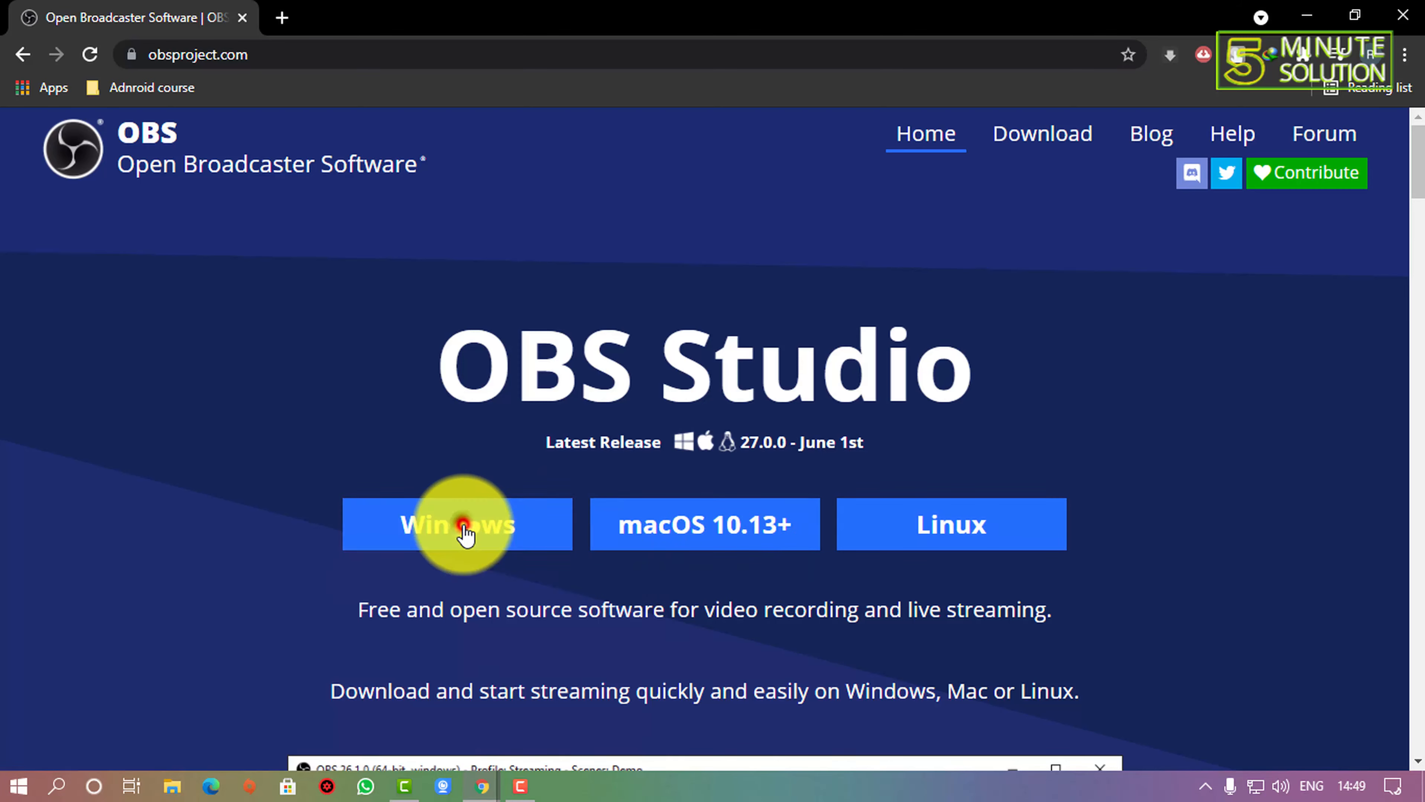
scroll(467, 393, down, 1)
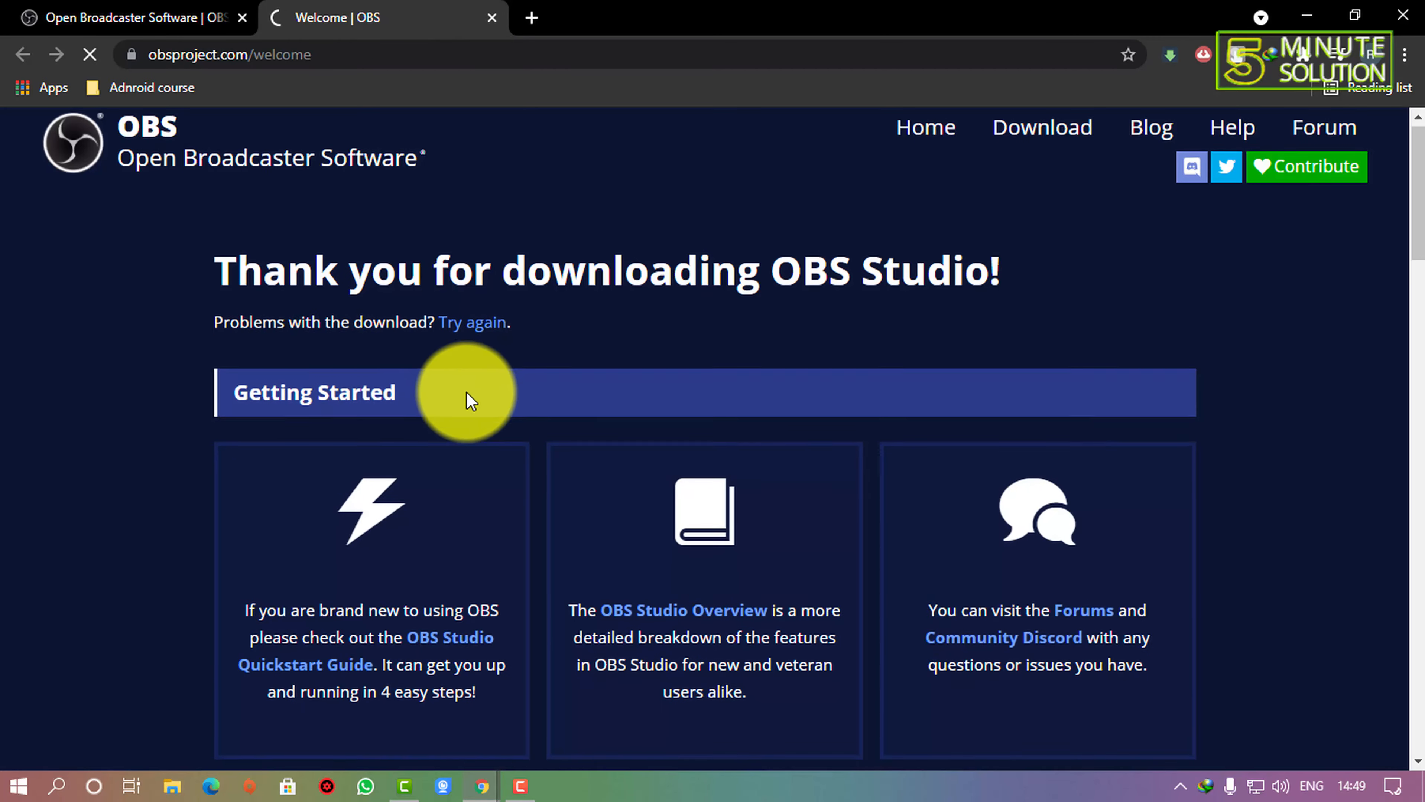
scroll(456, 400, up, 1)
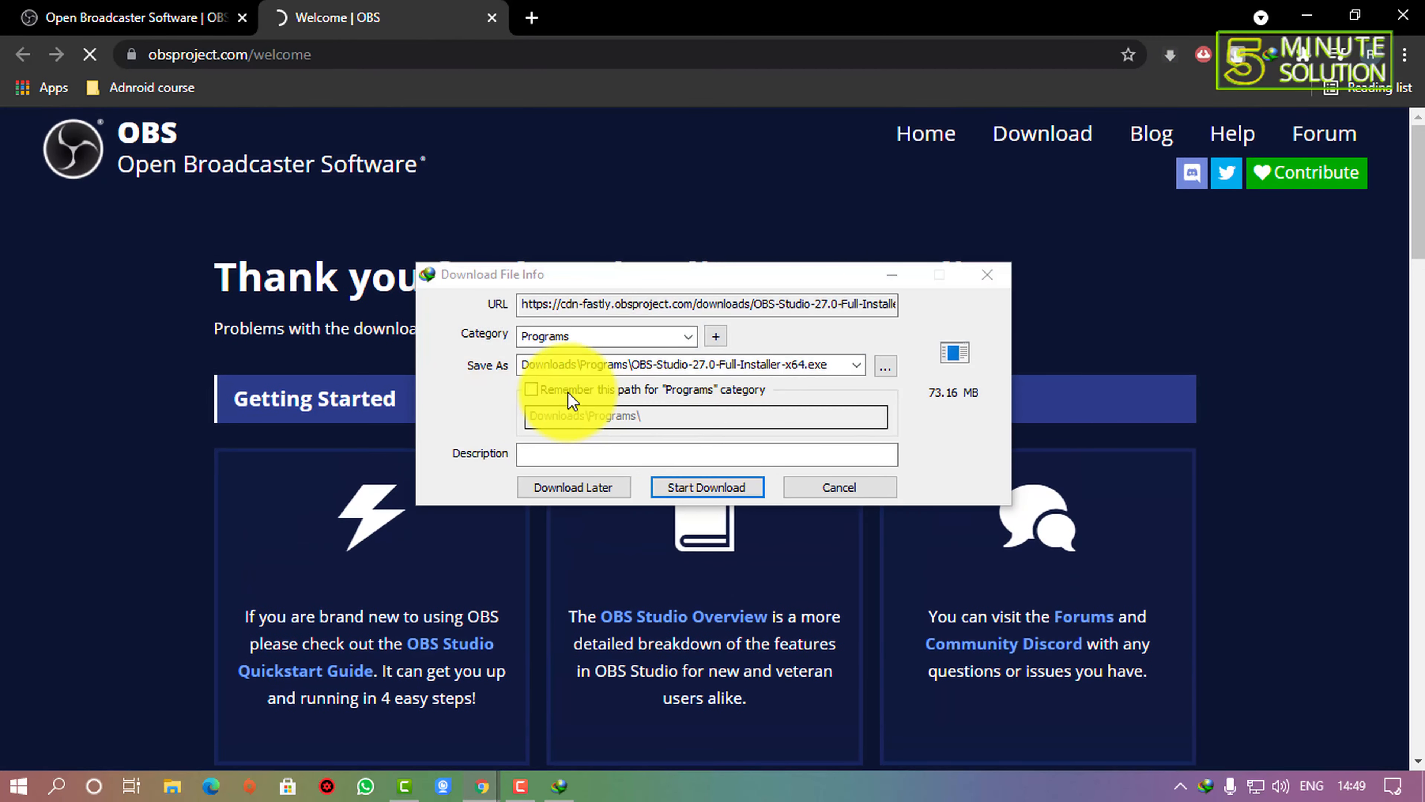
click(722, 490)
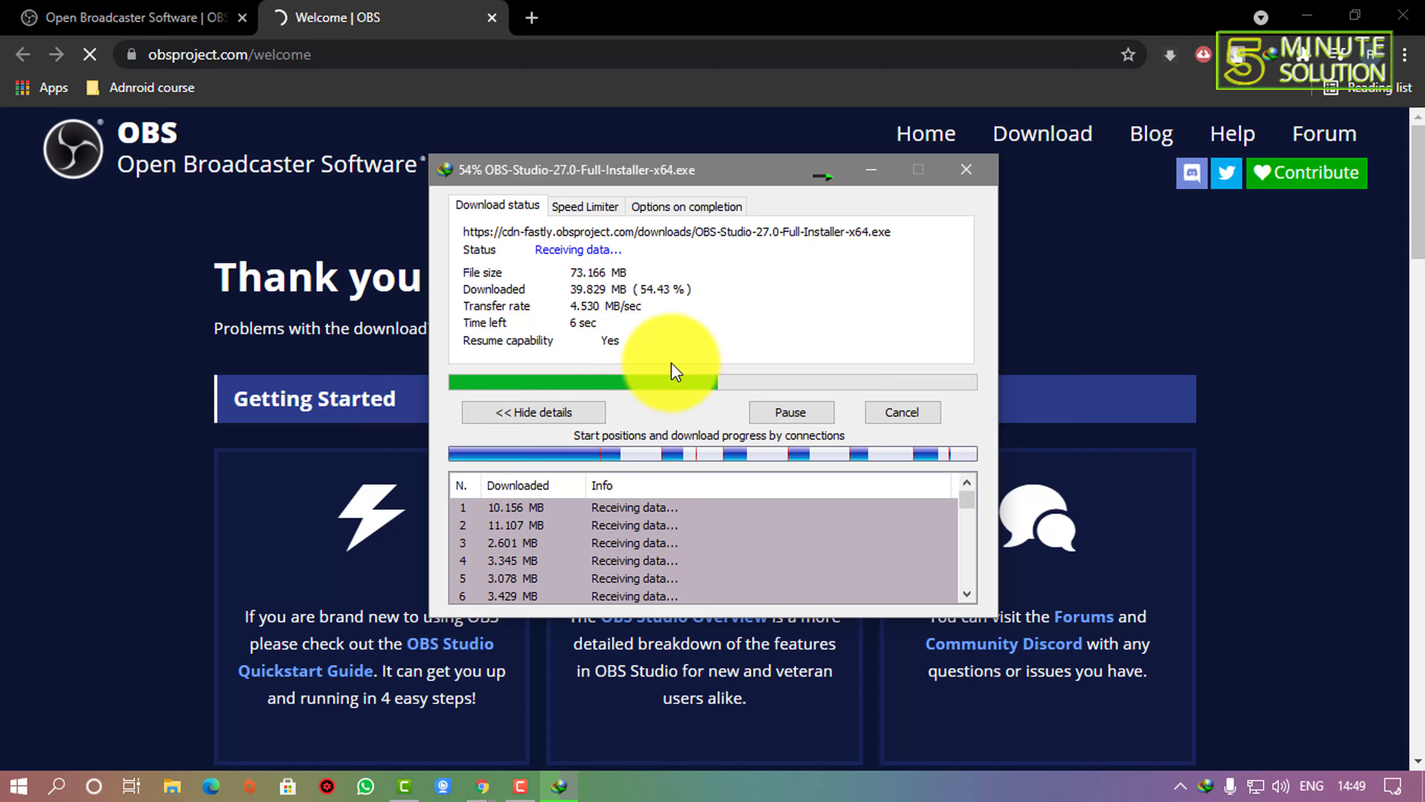
click(688, 294)
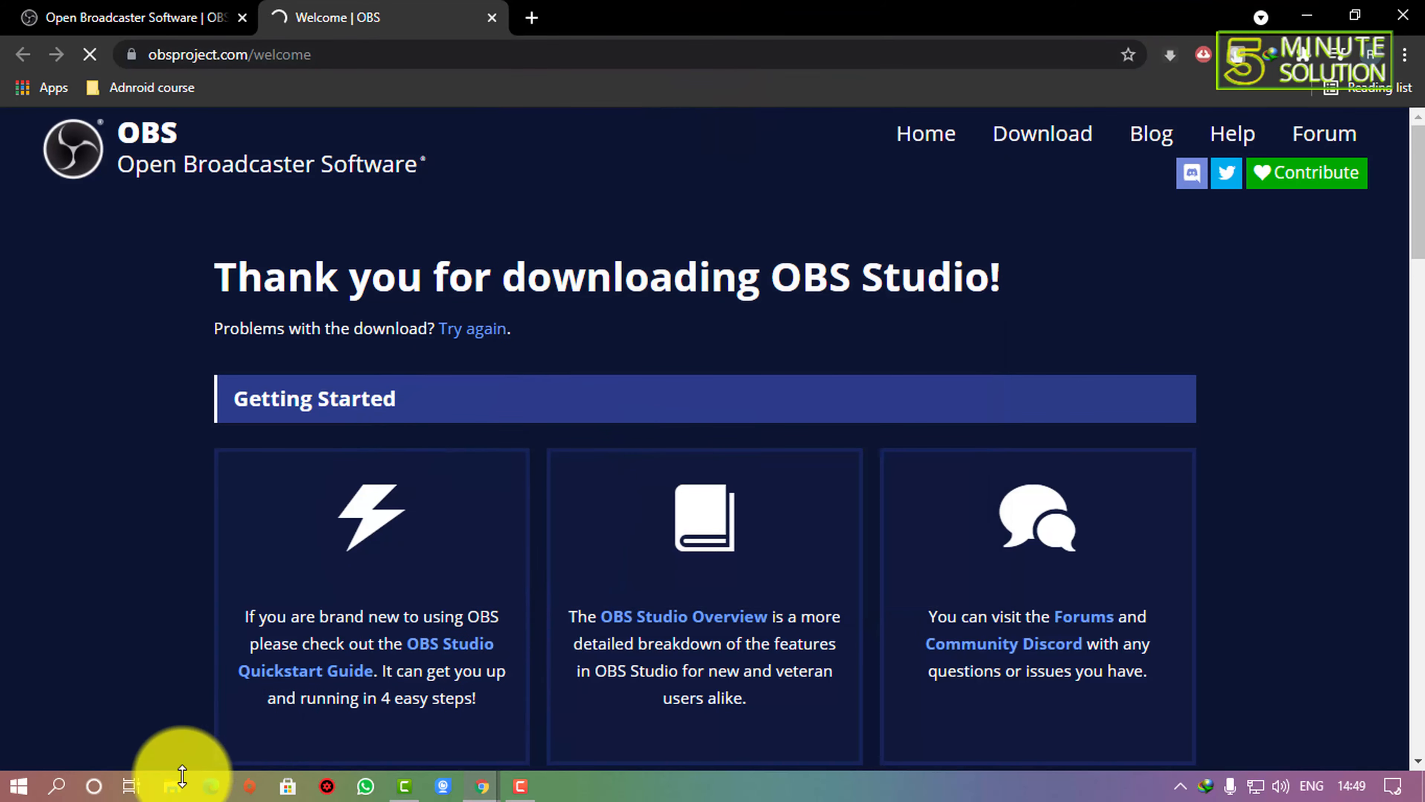
Switch to Internet Download Manager, run the downloaded OBS-Studio-27.0 installer, and continue past its welcome page
click(60, 788)
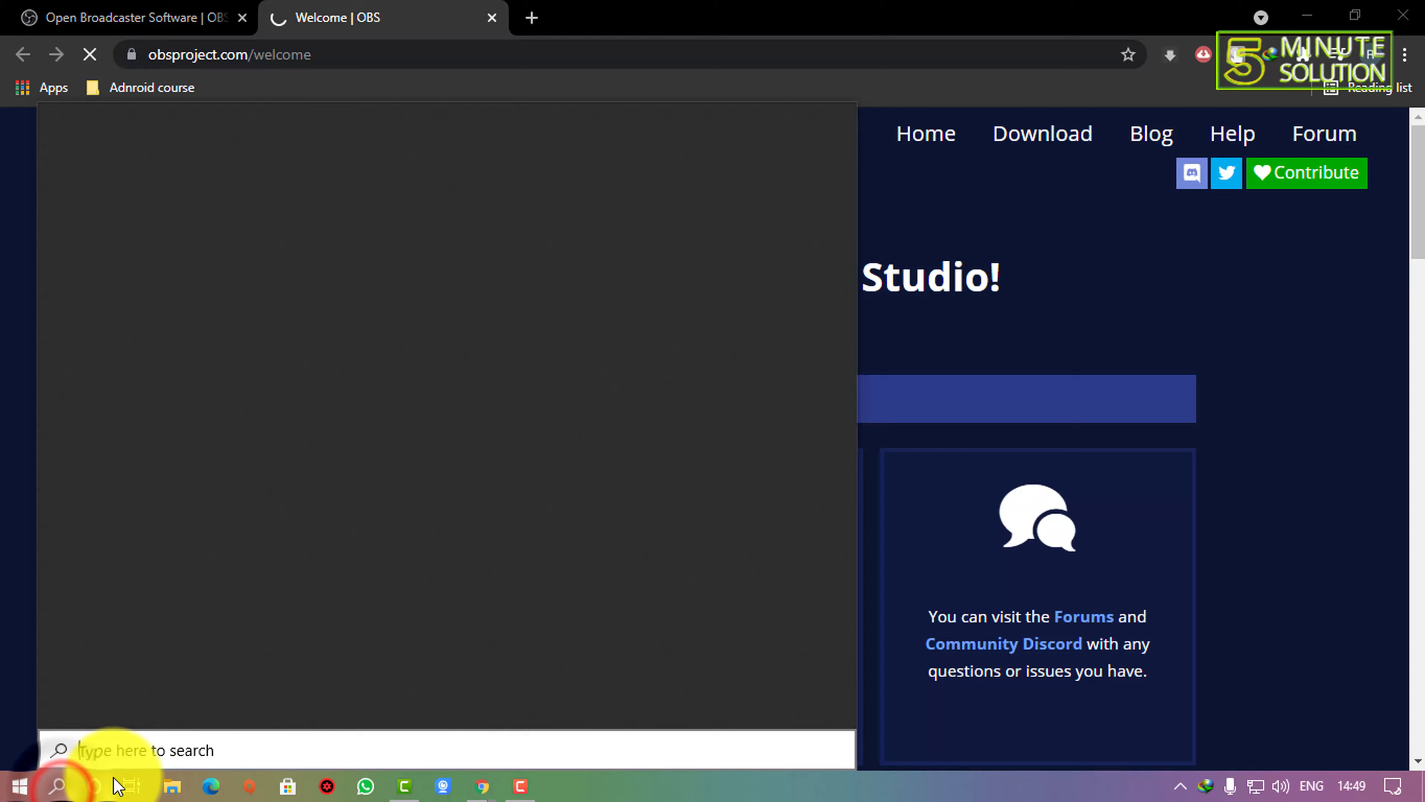
text(idm)
key(Return)
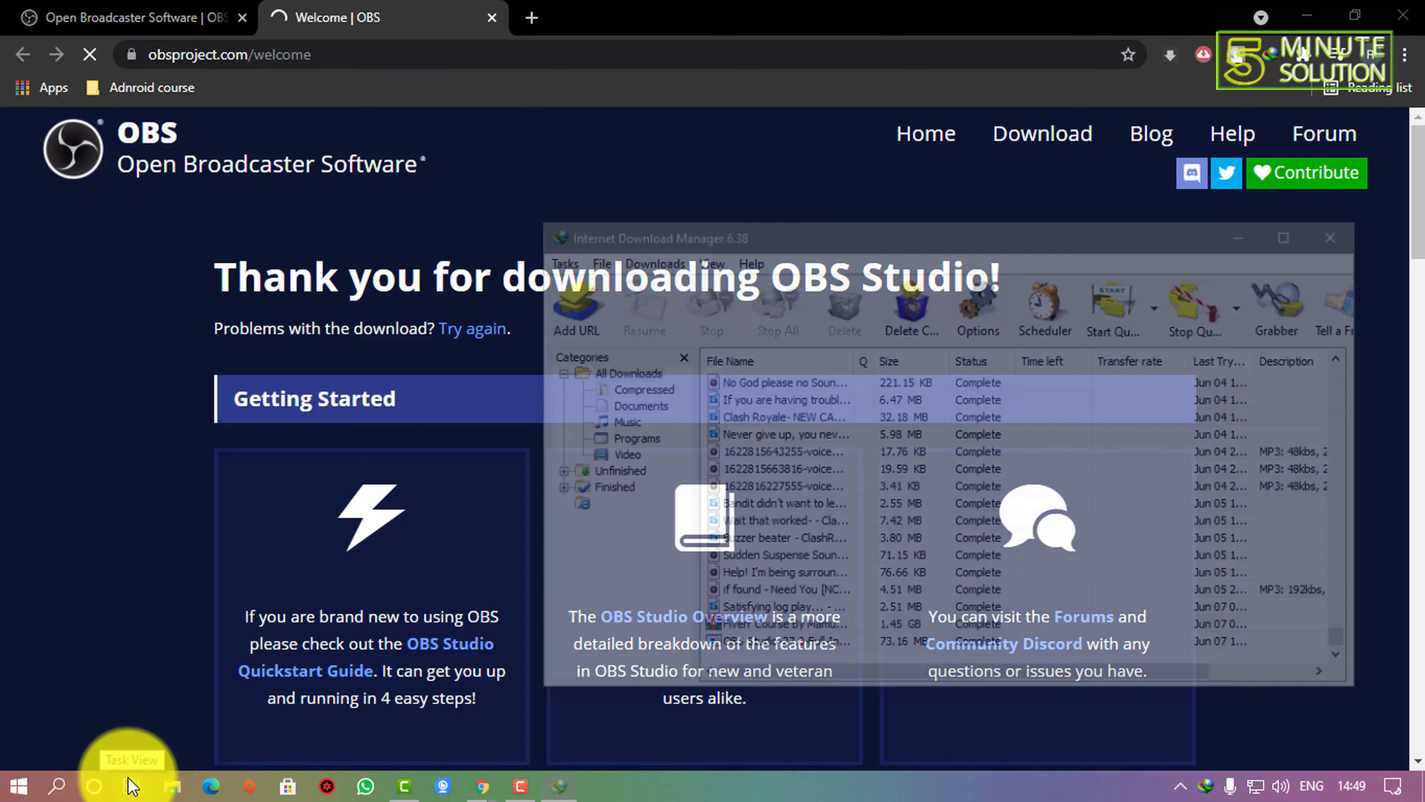
right_click(922, 646)
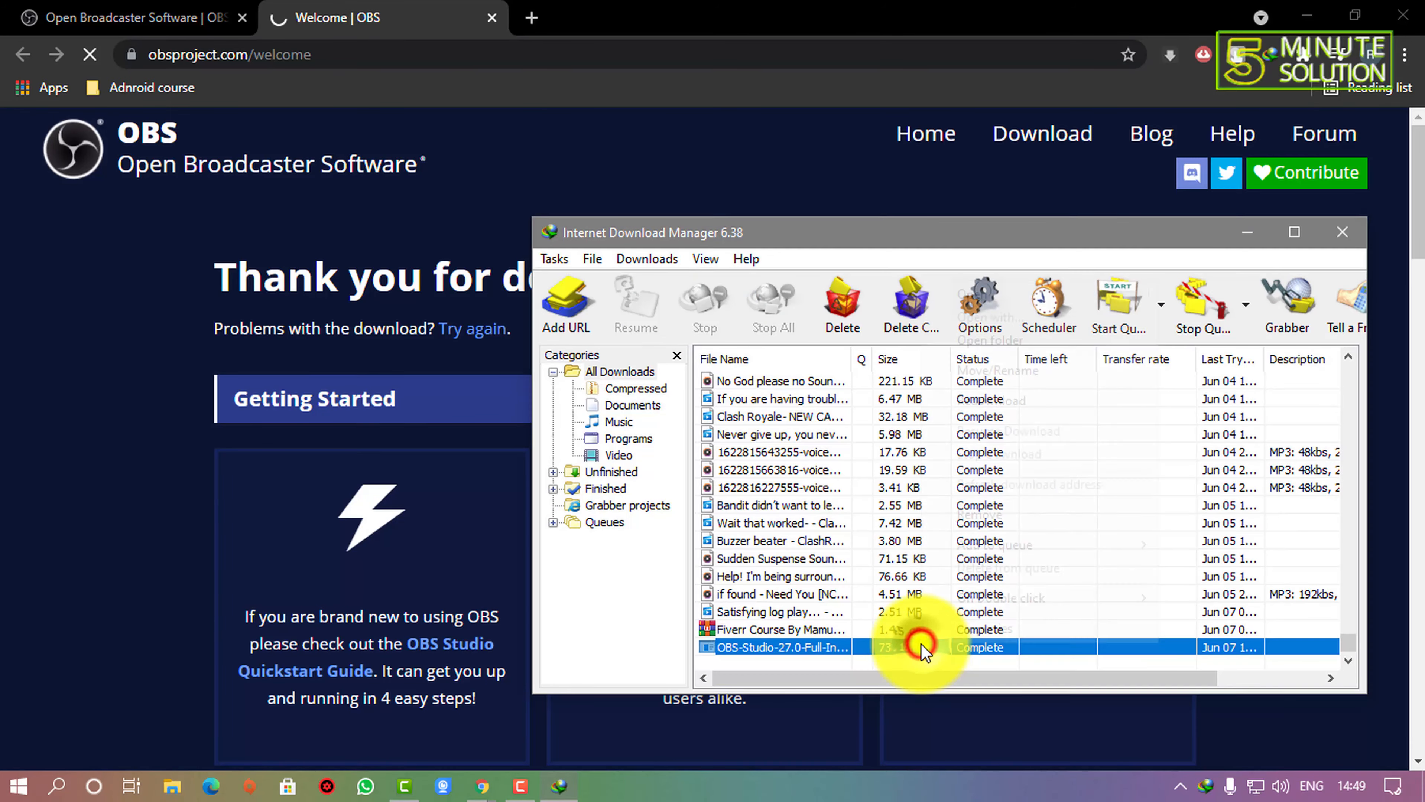
click(975, 306)
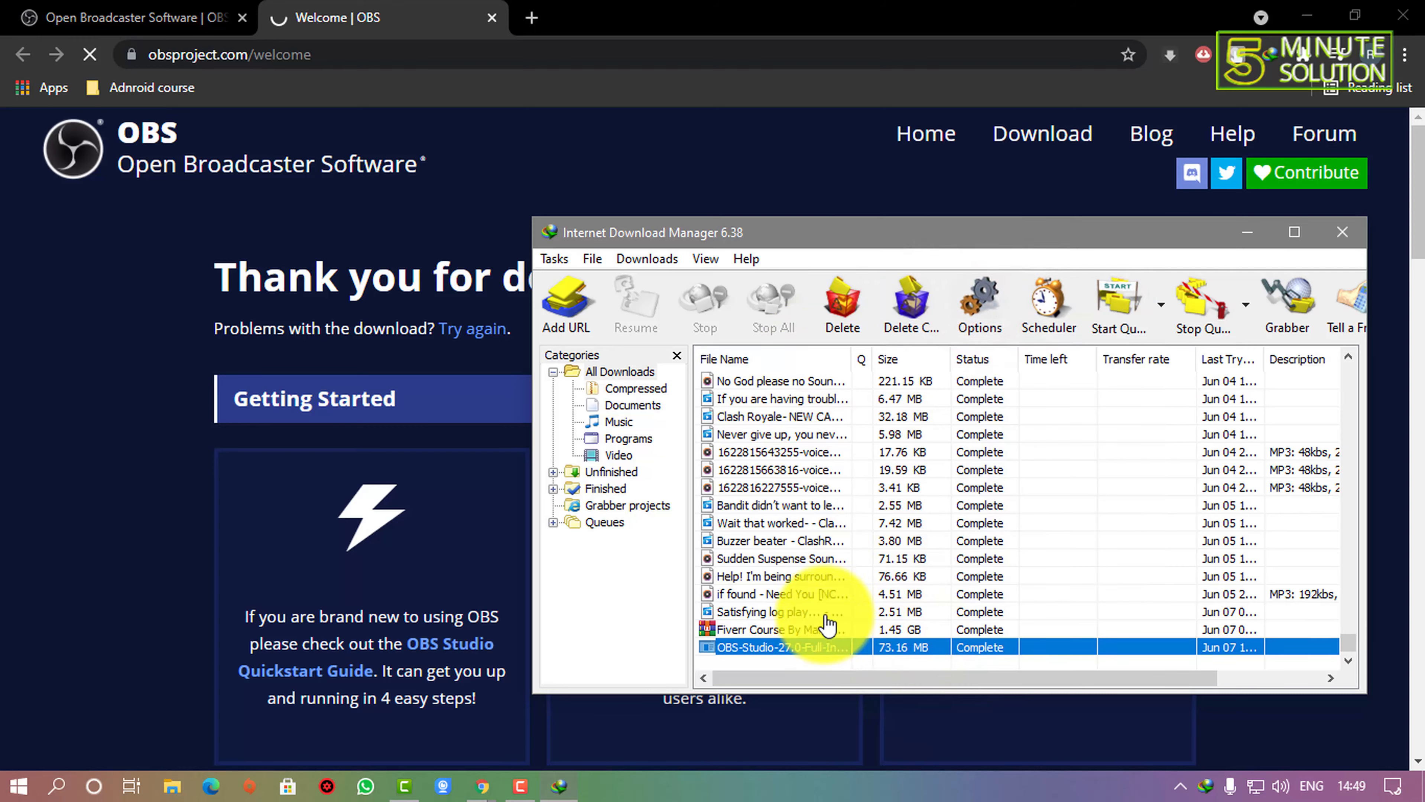
right_click(841, 653)
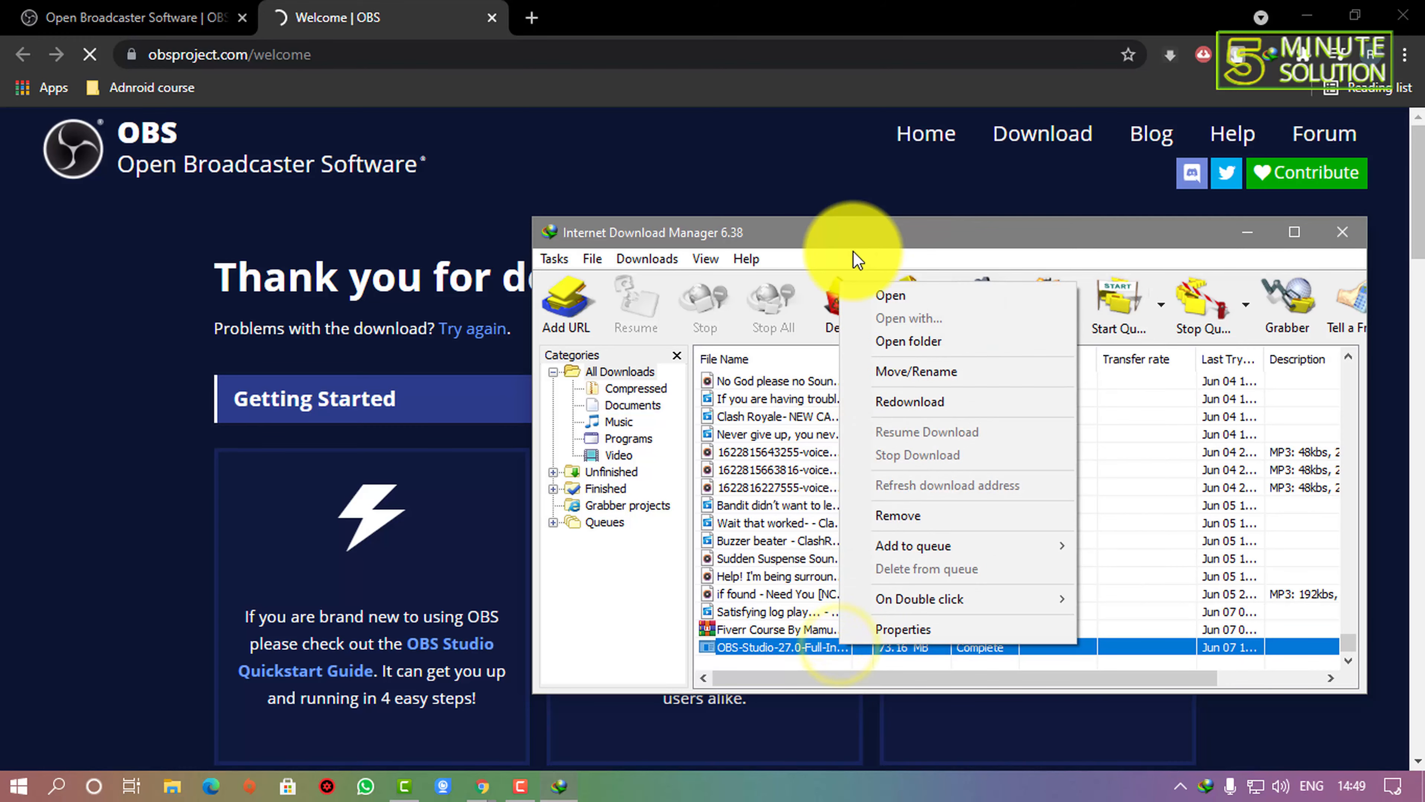
click(877, 294)
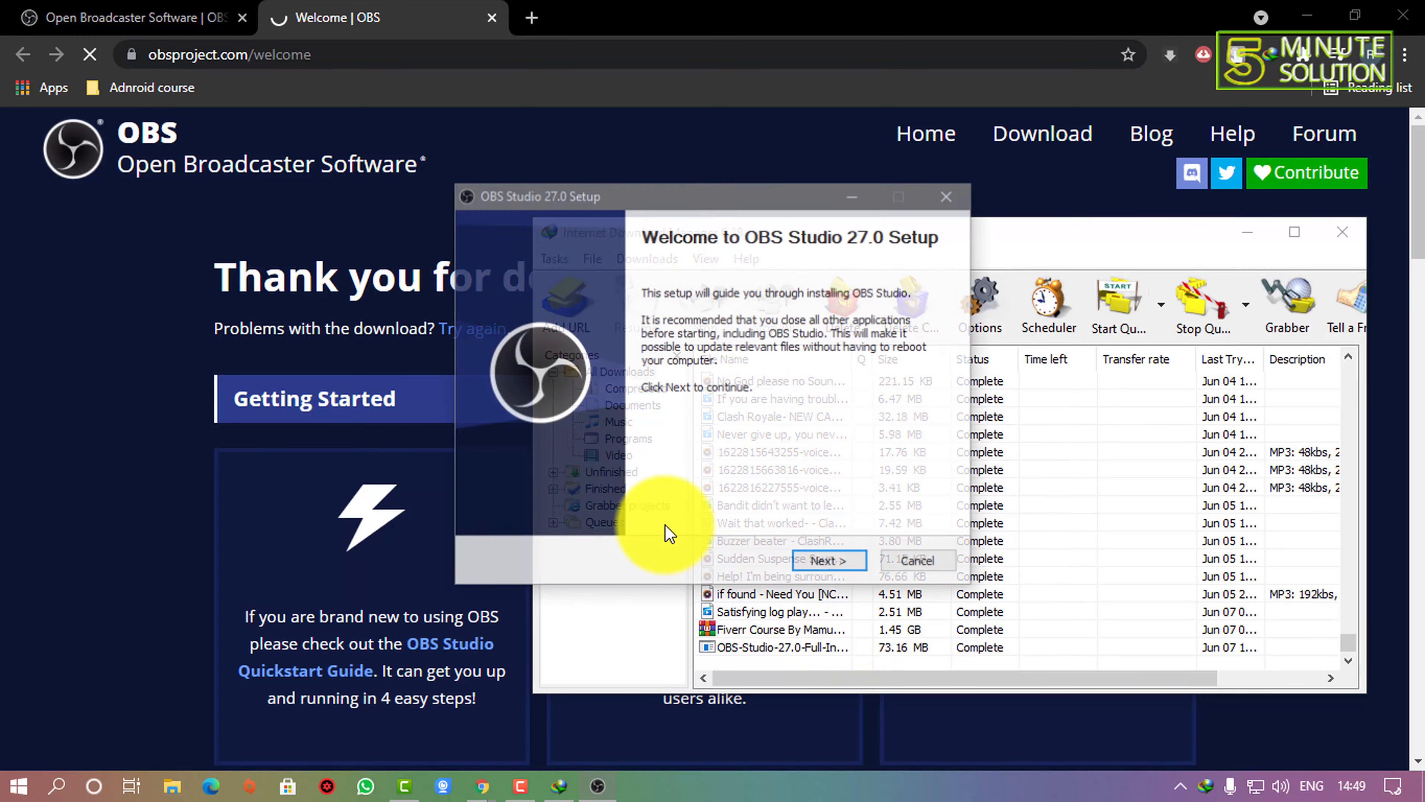
click(819, 564)
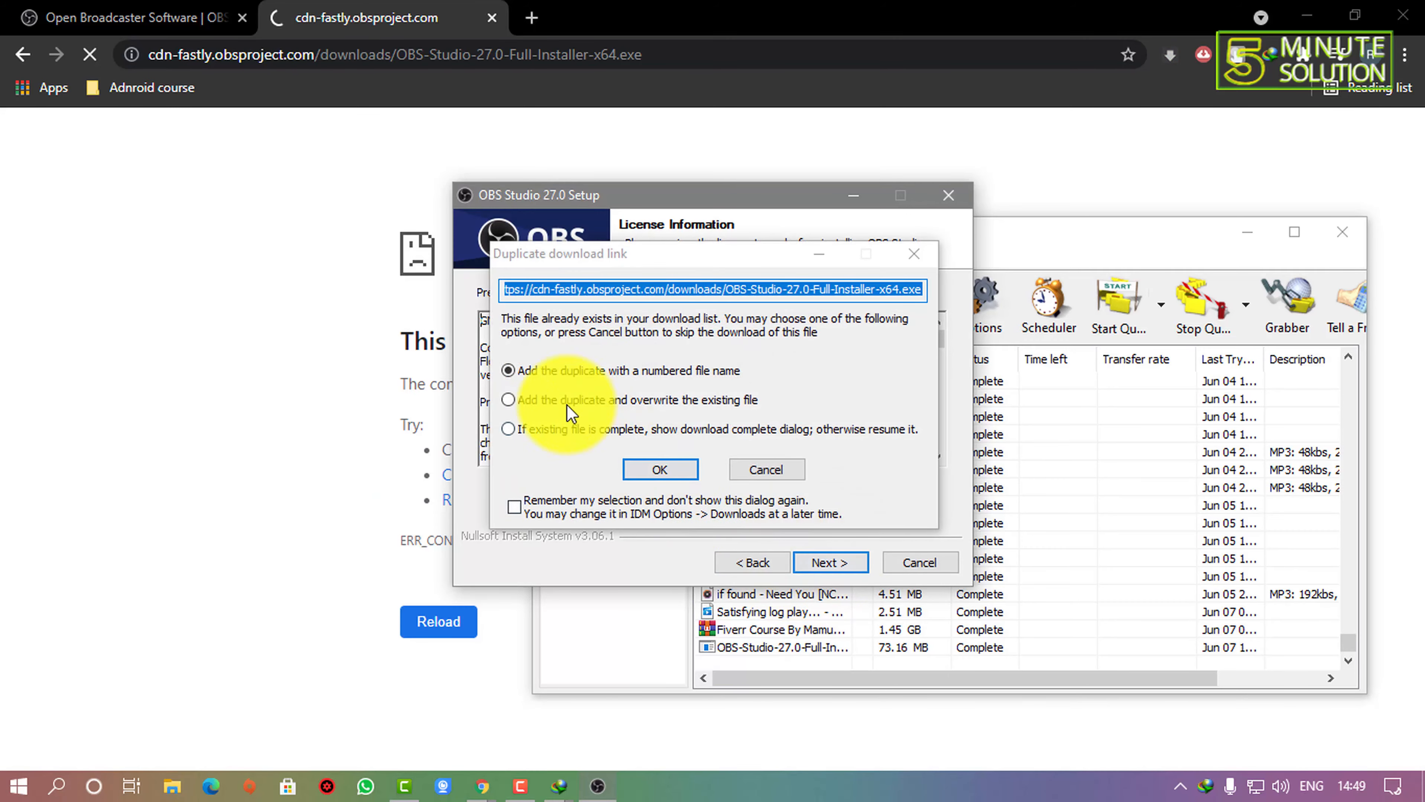
Cancel the duplicate installer download, close its browser tab, and minimize the browser and download manager windows
click(741, 472)
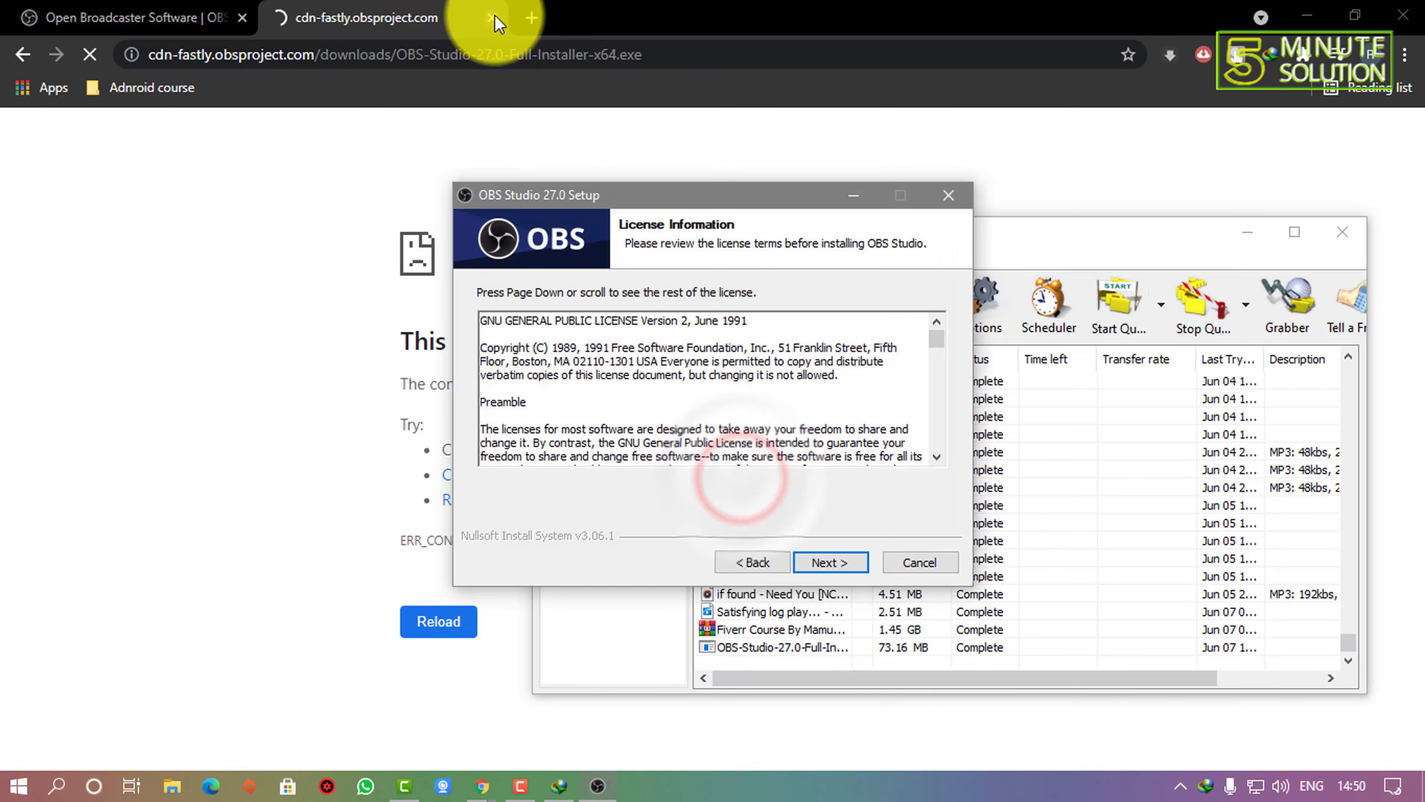
click(492, 17)
click(1307, 15)
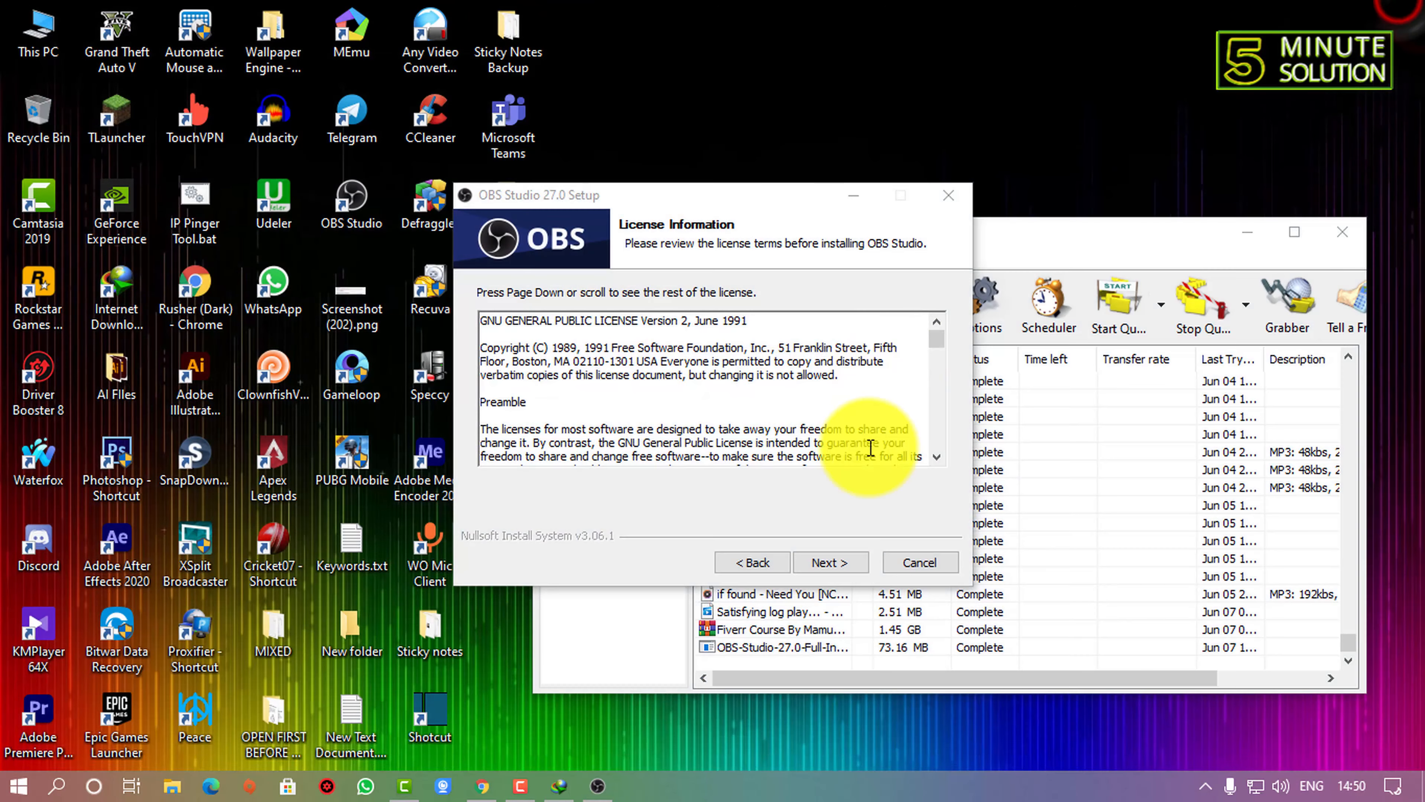
click(1249, 232)
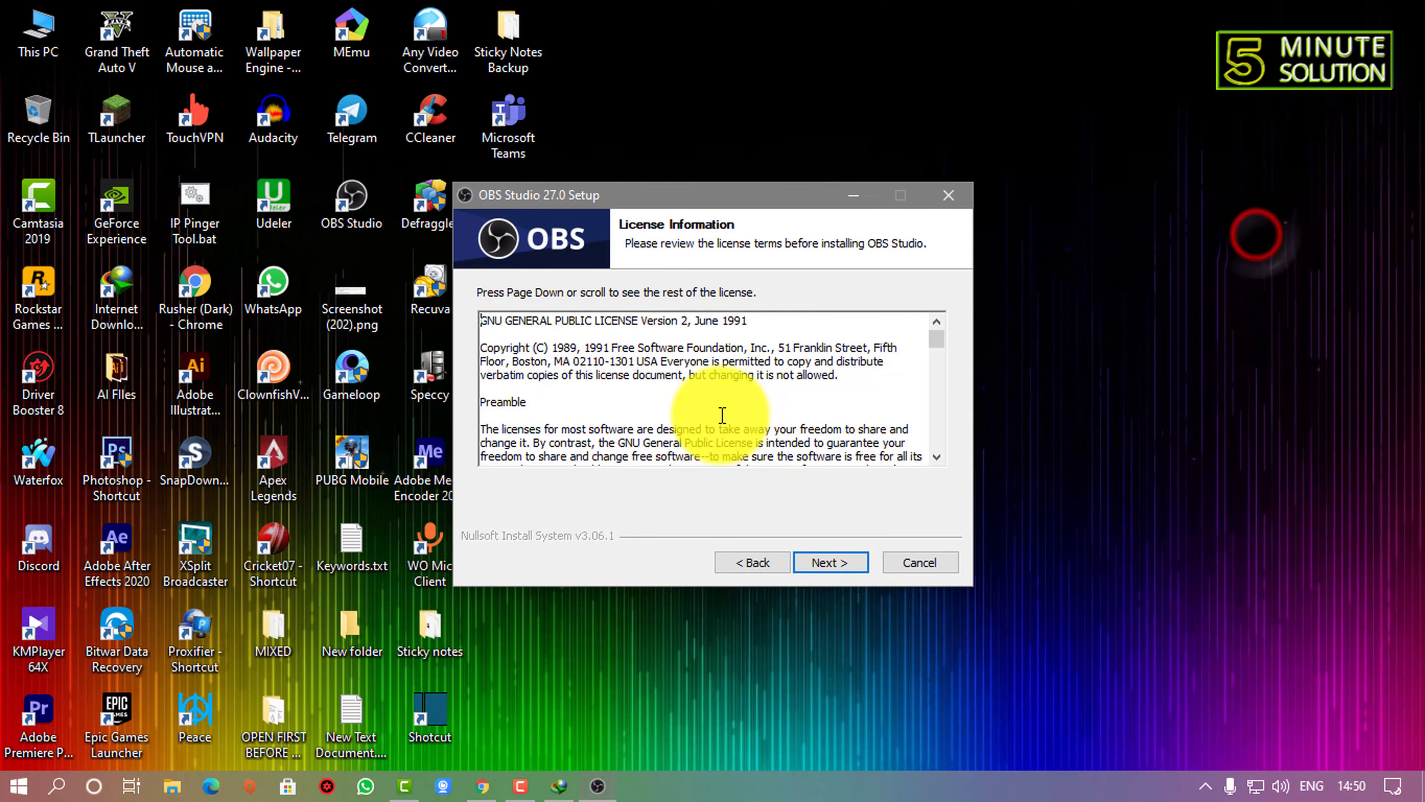
Accept the license, install OBS Studio into H:\obs-studio, and finish the setup with Launch OBS Studio 27.0 enabled
click(832, 562)
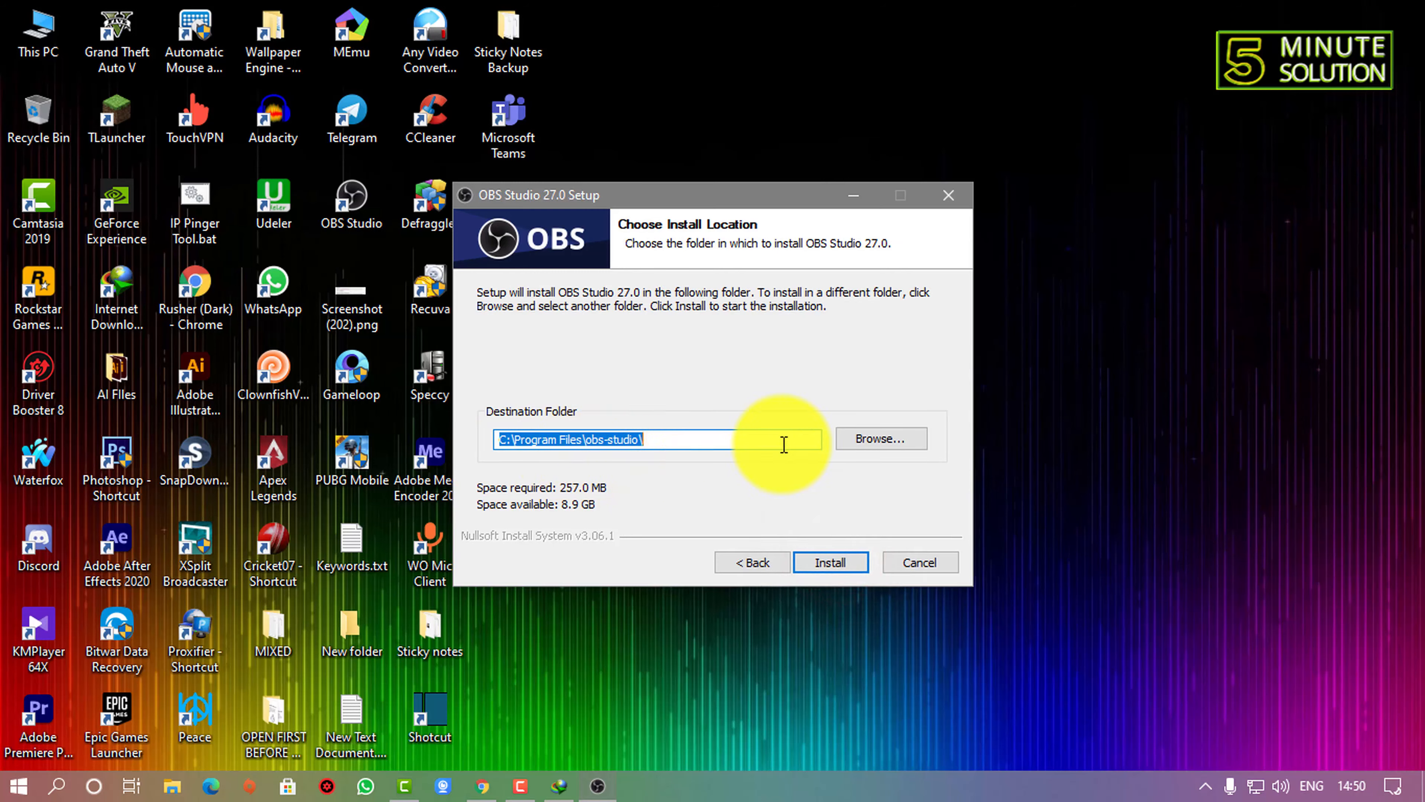
click(868, 439)
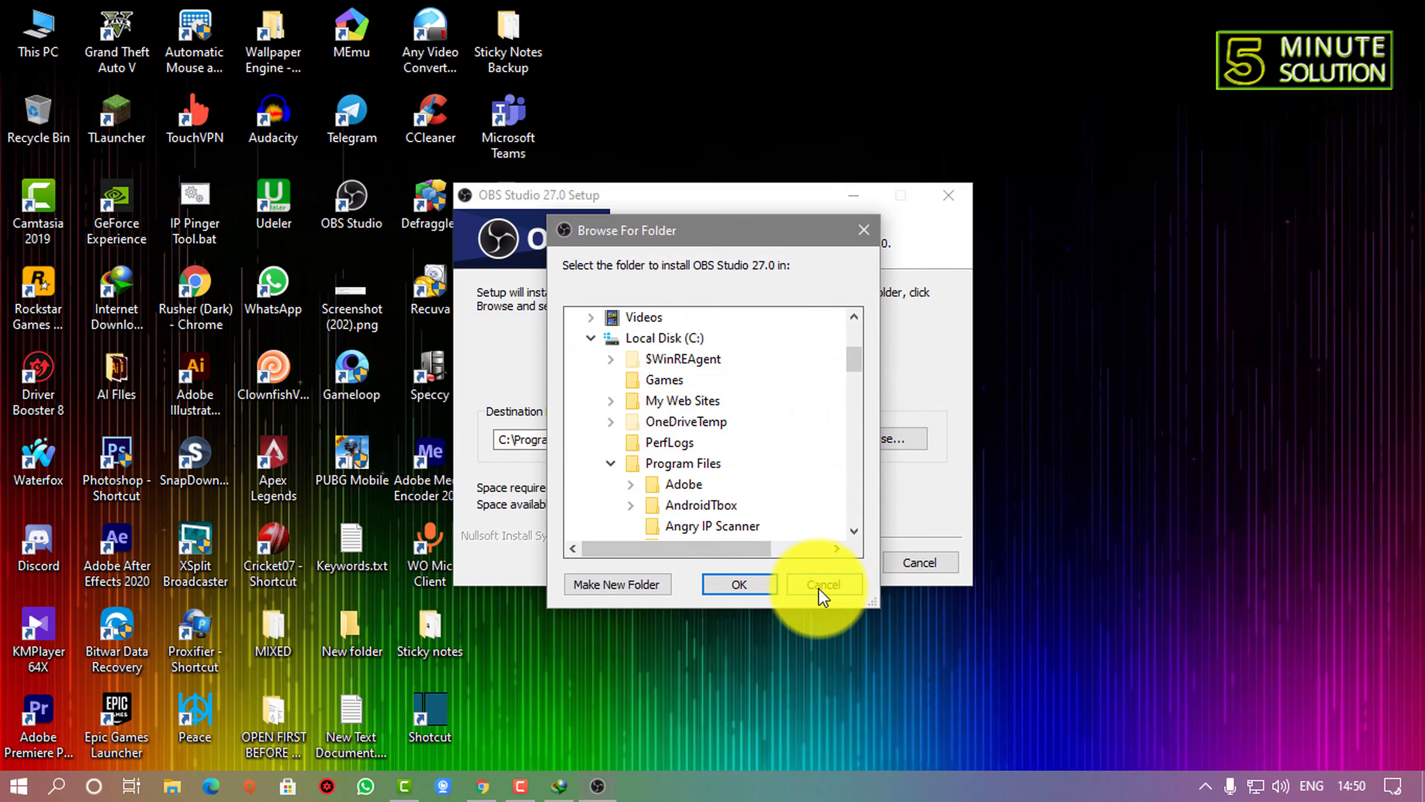
scroll(653, 466, down, 12)
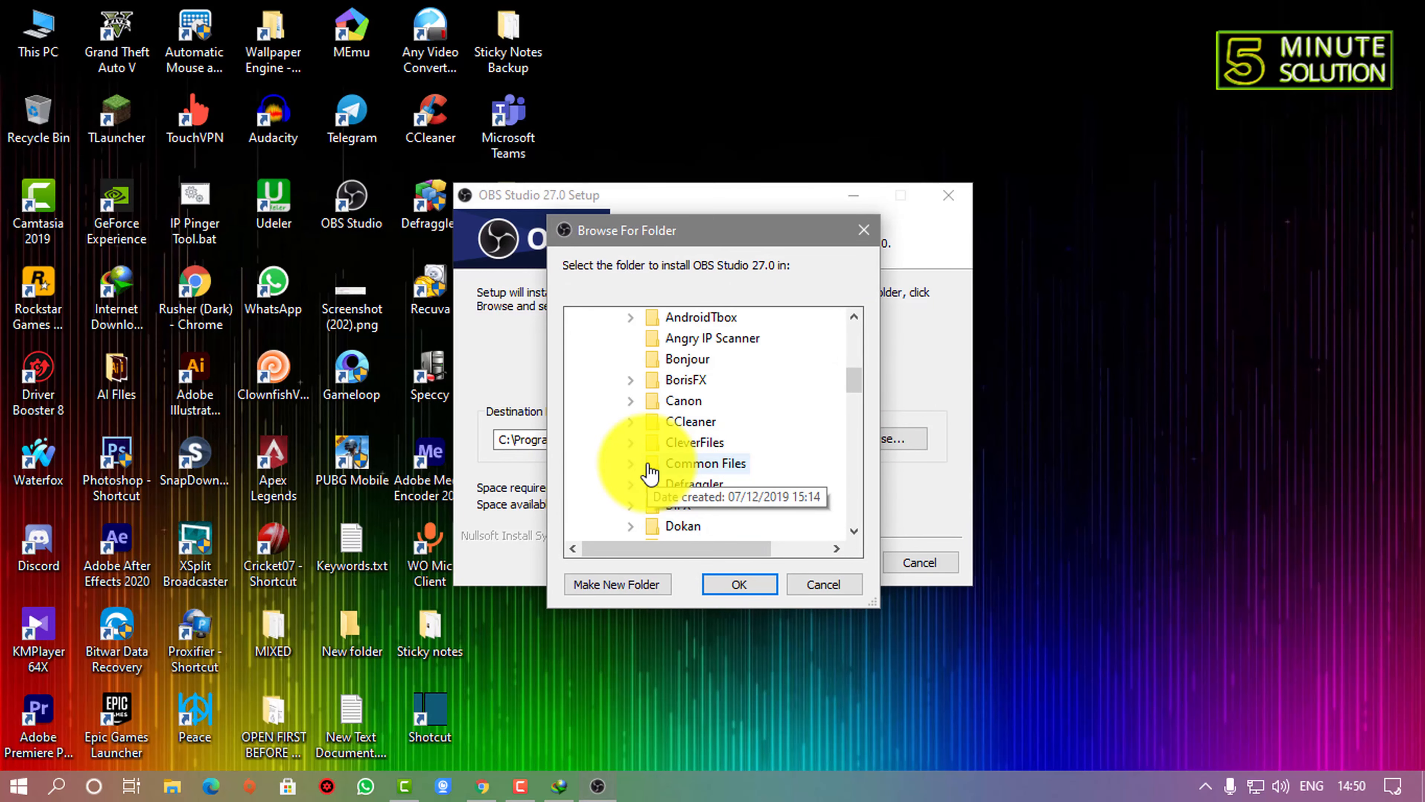
scroll(653, 472, down, 3)
scroll(641, 477, up, 4)
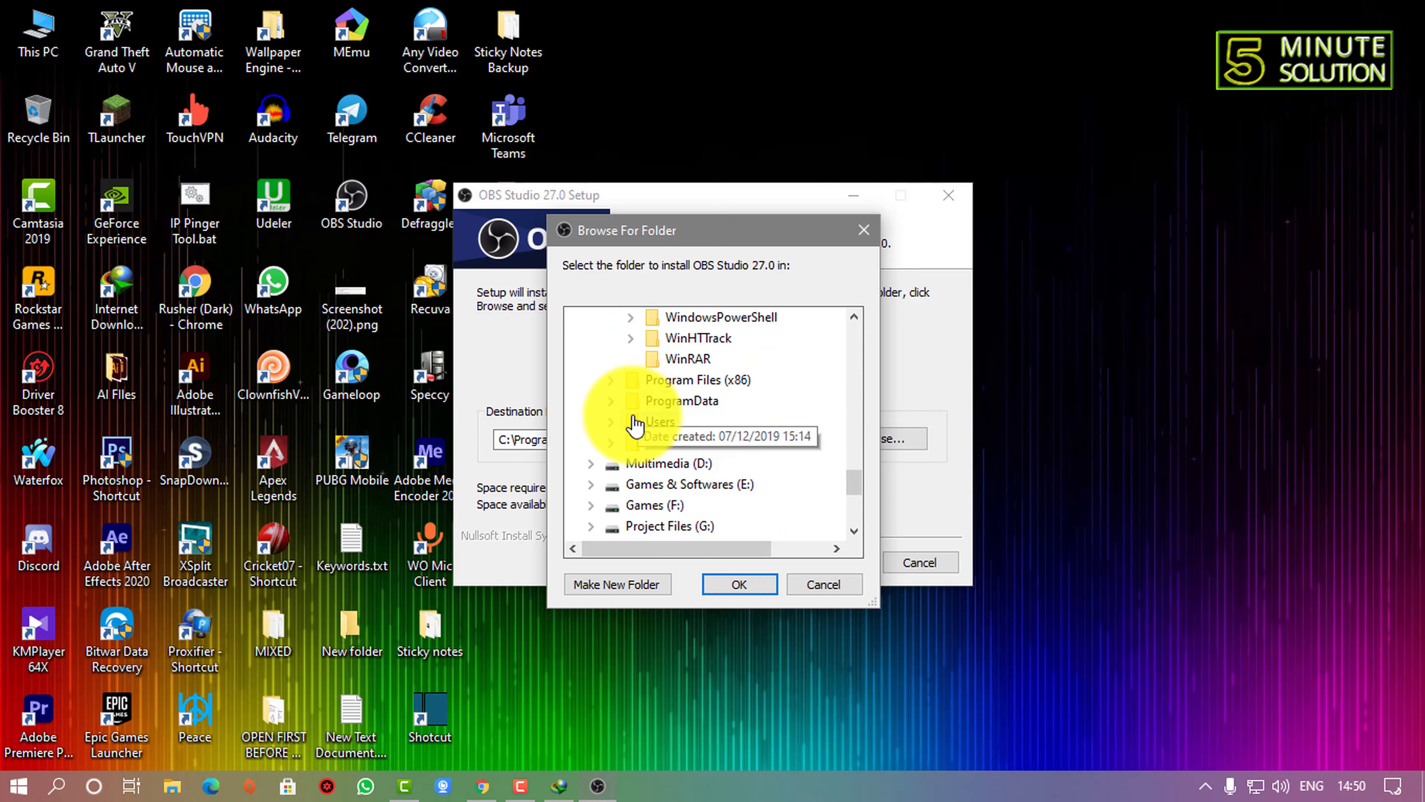
scroll(625, 479, down, 2)
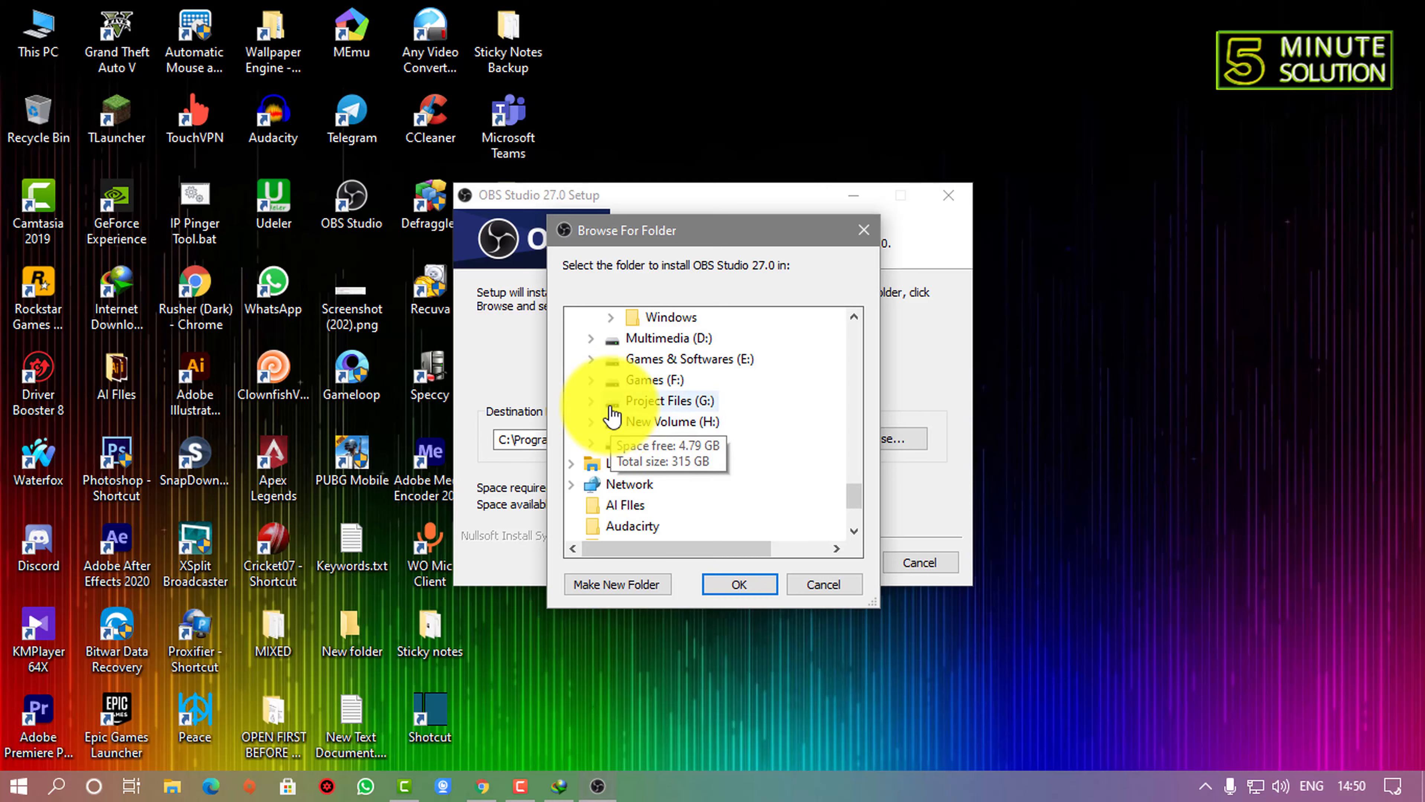
click(626, 425)
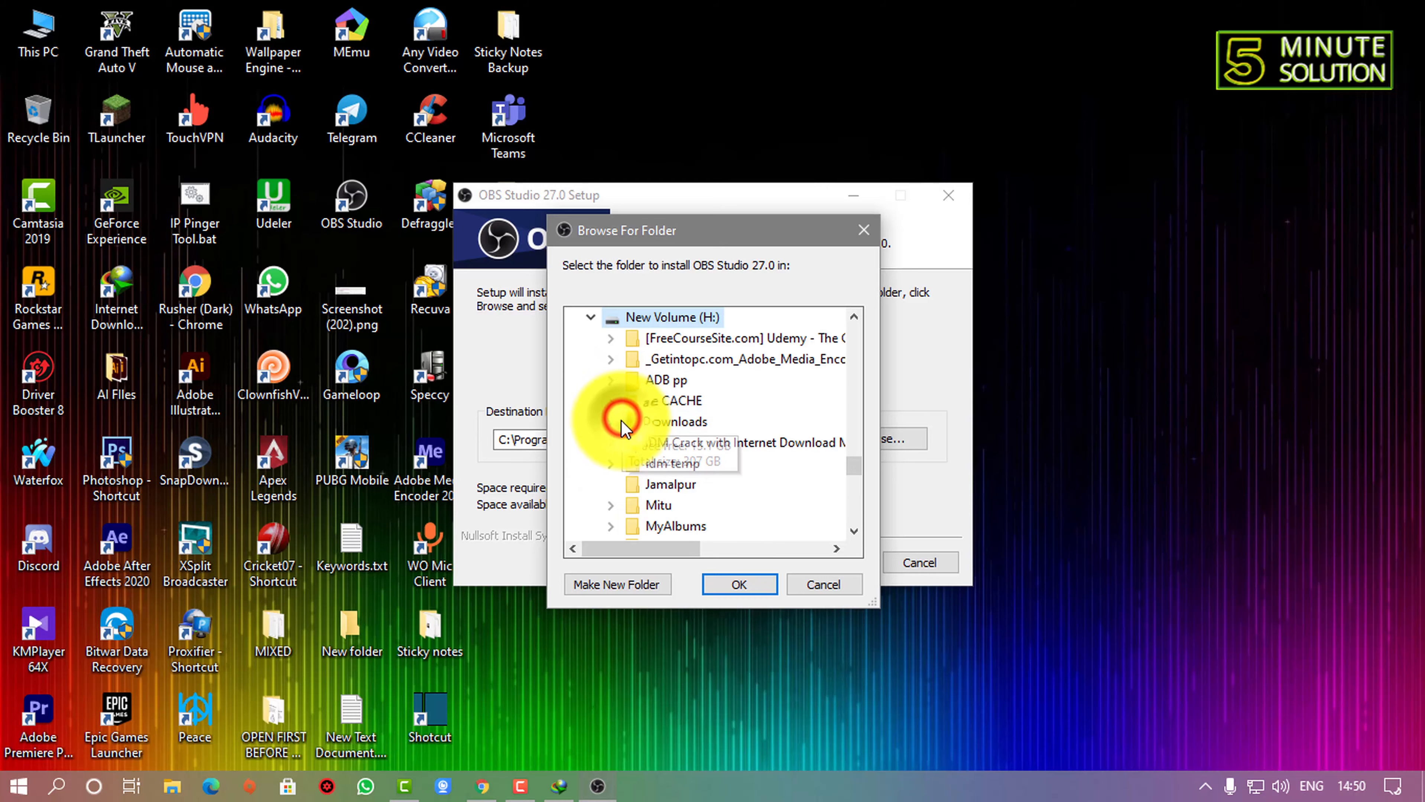
click(728, 584)
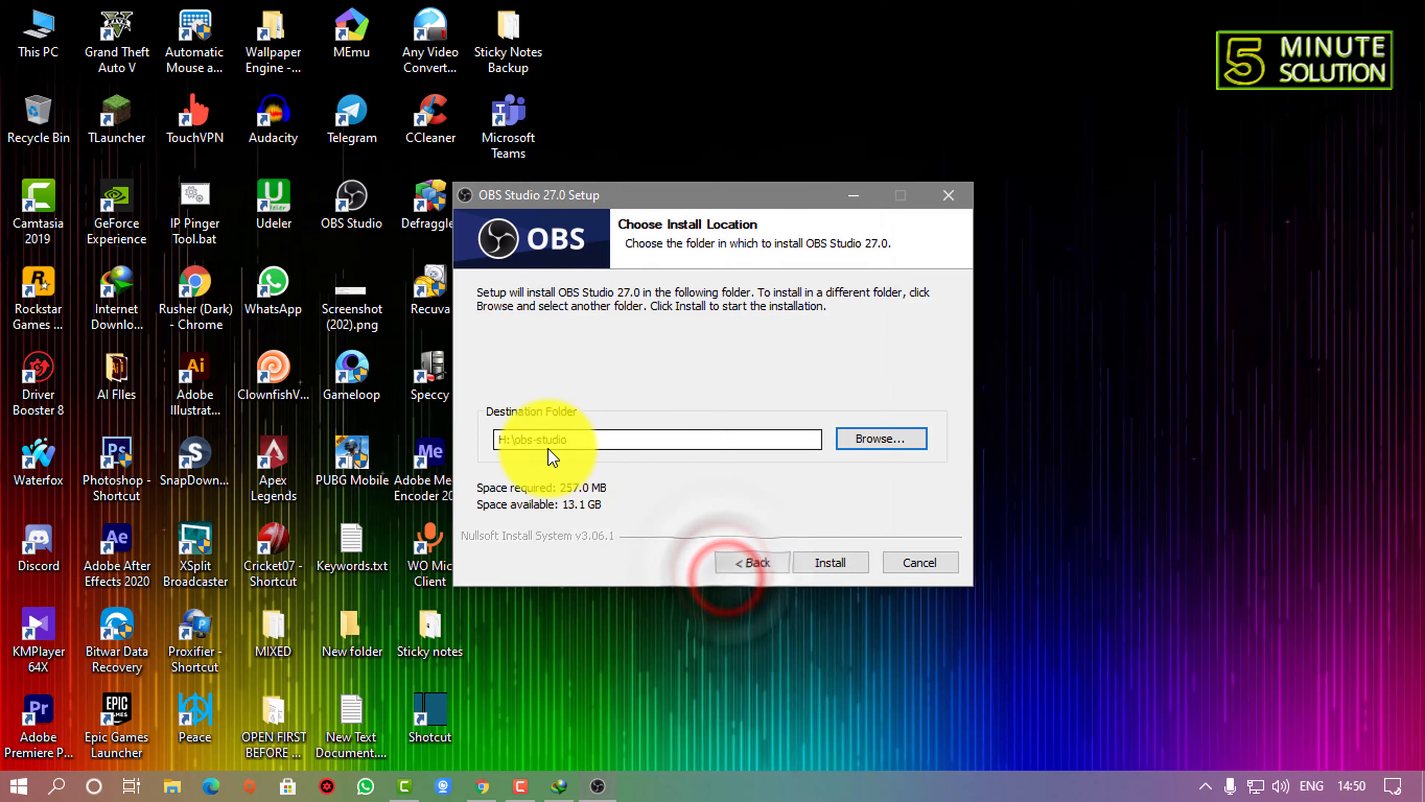
click(813, 562)
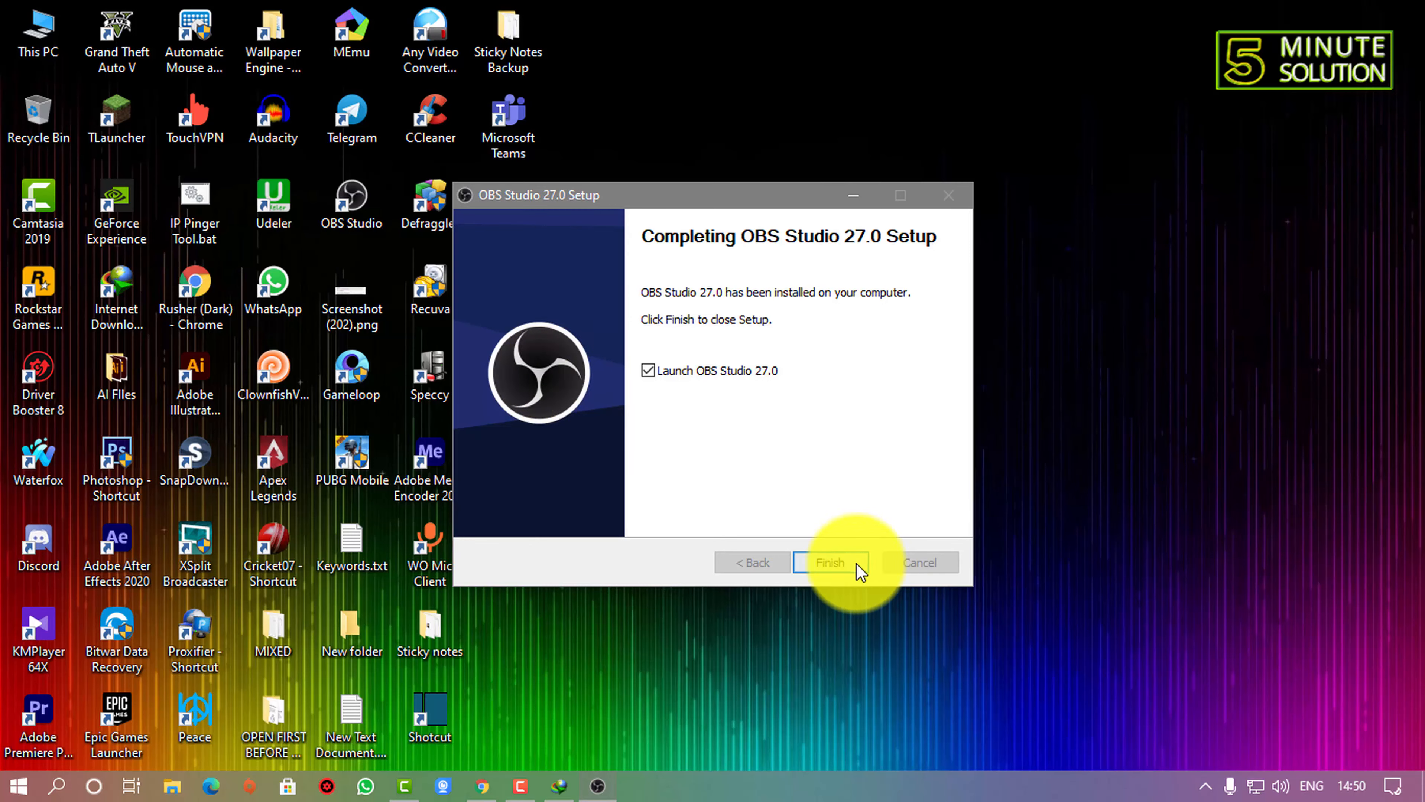
click(819, 562)
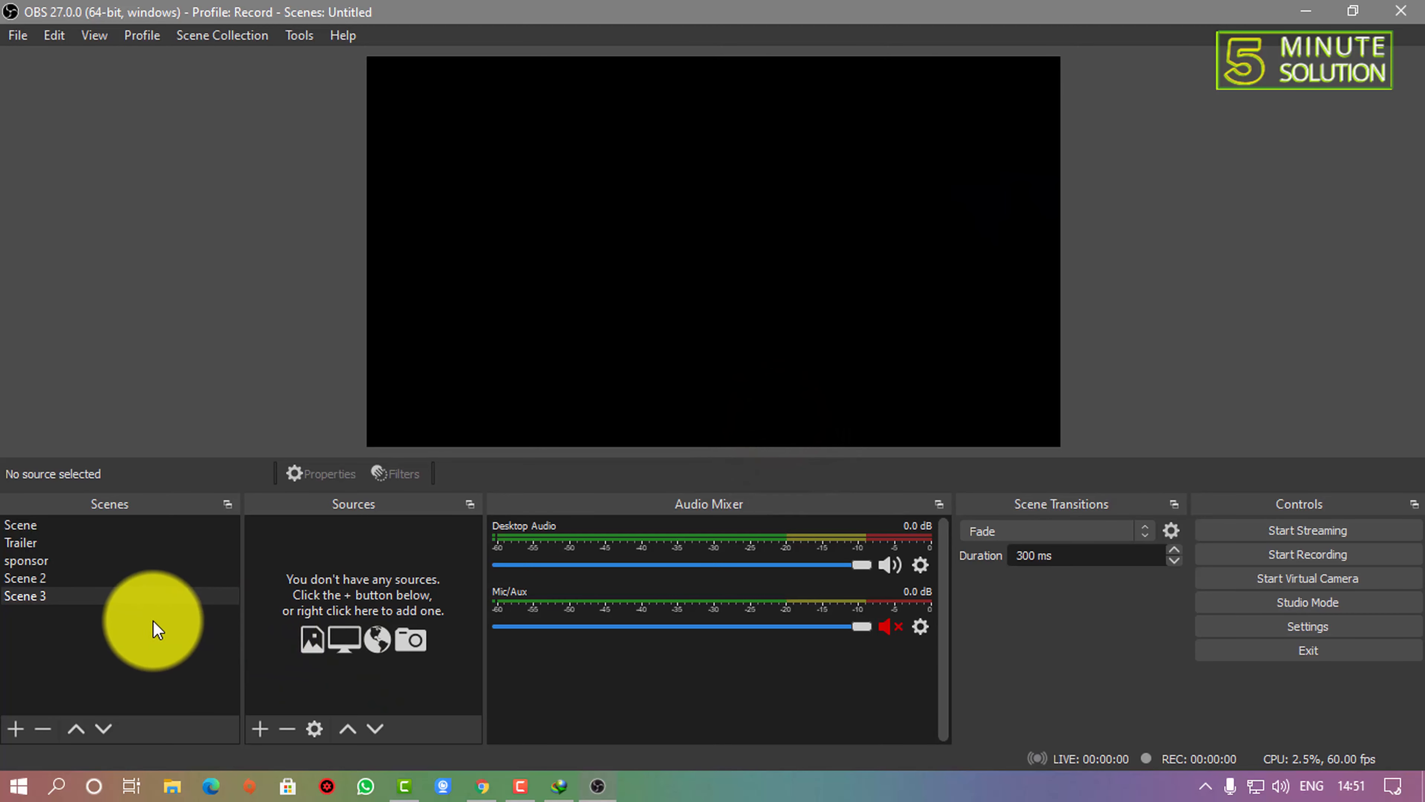
Look through the existing scenes and return to Scene 3
click(119, 596)
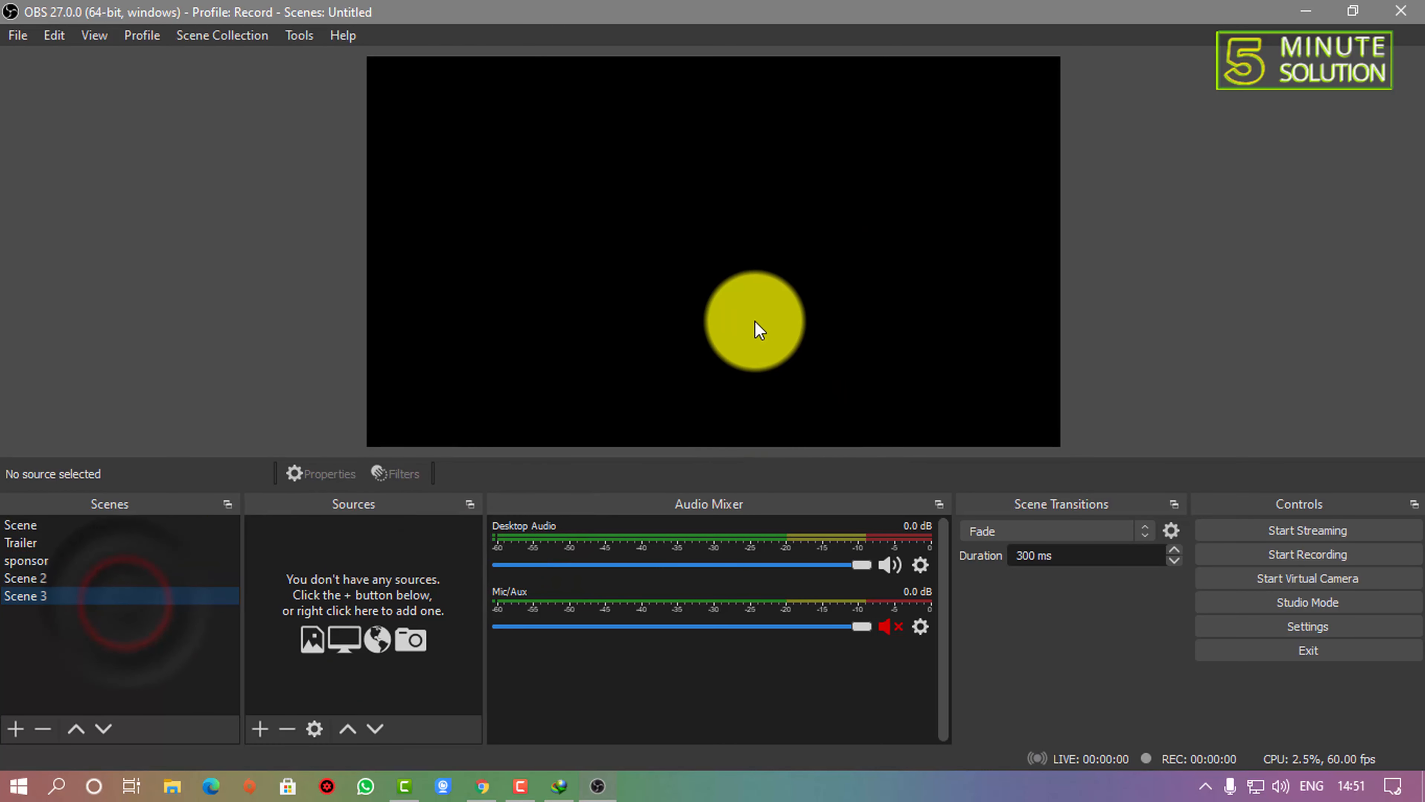
click(54, 543)
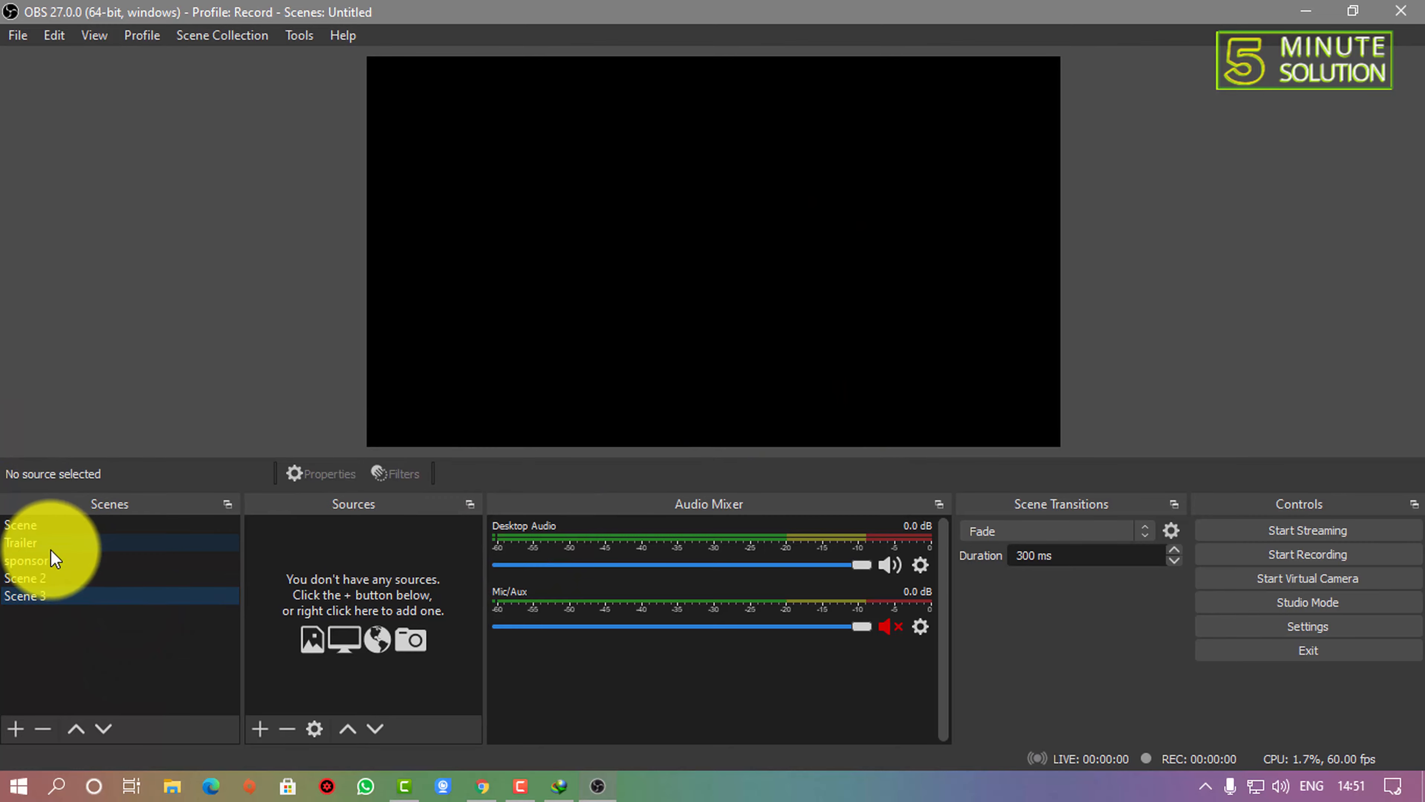
click(71, 529)
click(59, 543)
click(50, 592)
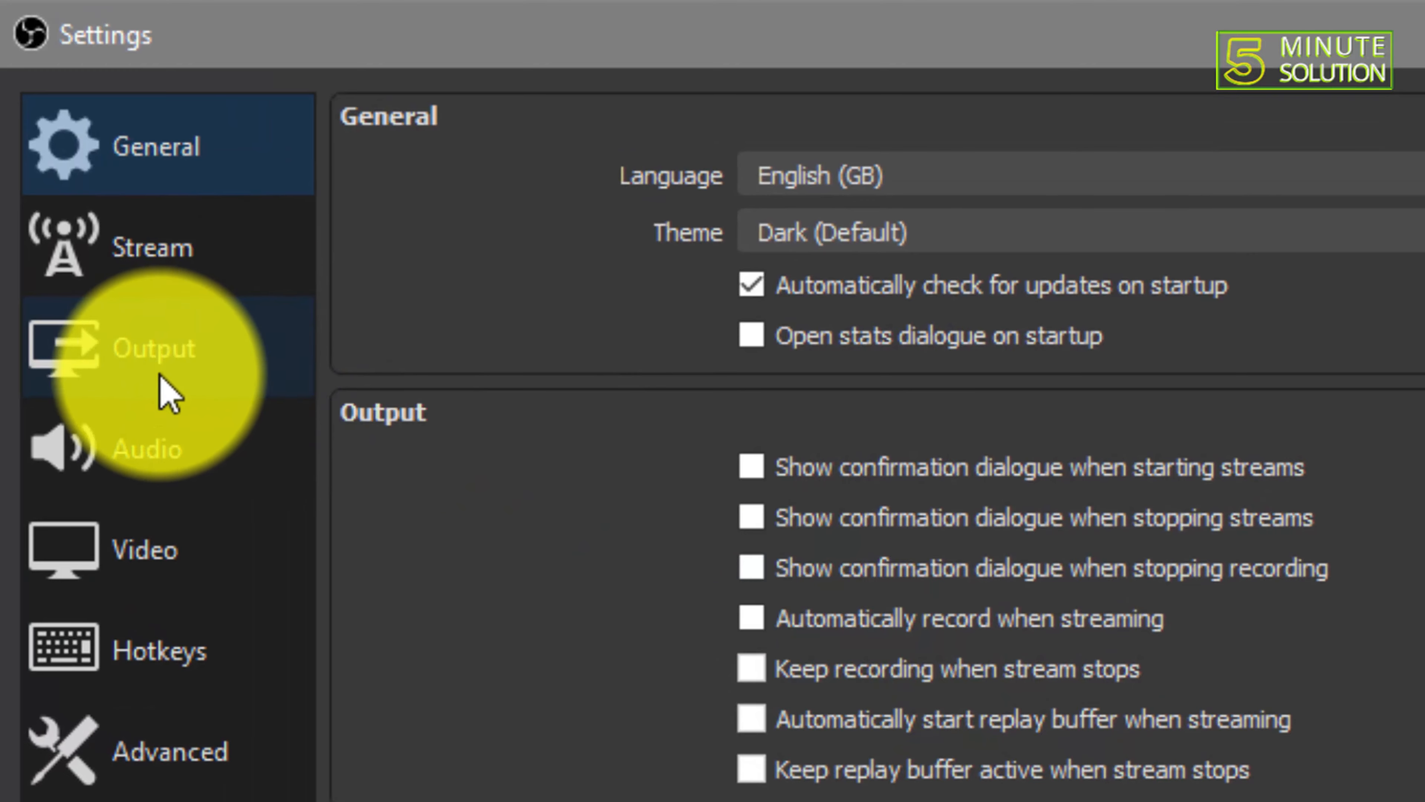
In the video settings, set both the output (scaled) resolution and the base (canvas) resolution to 1920x1080
click(216, 531)
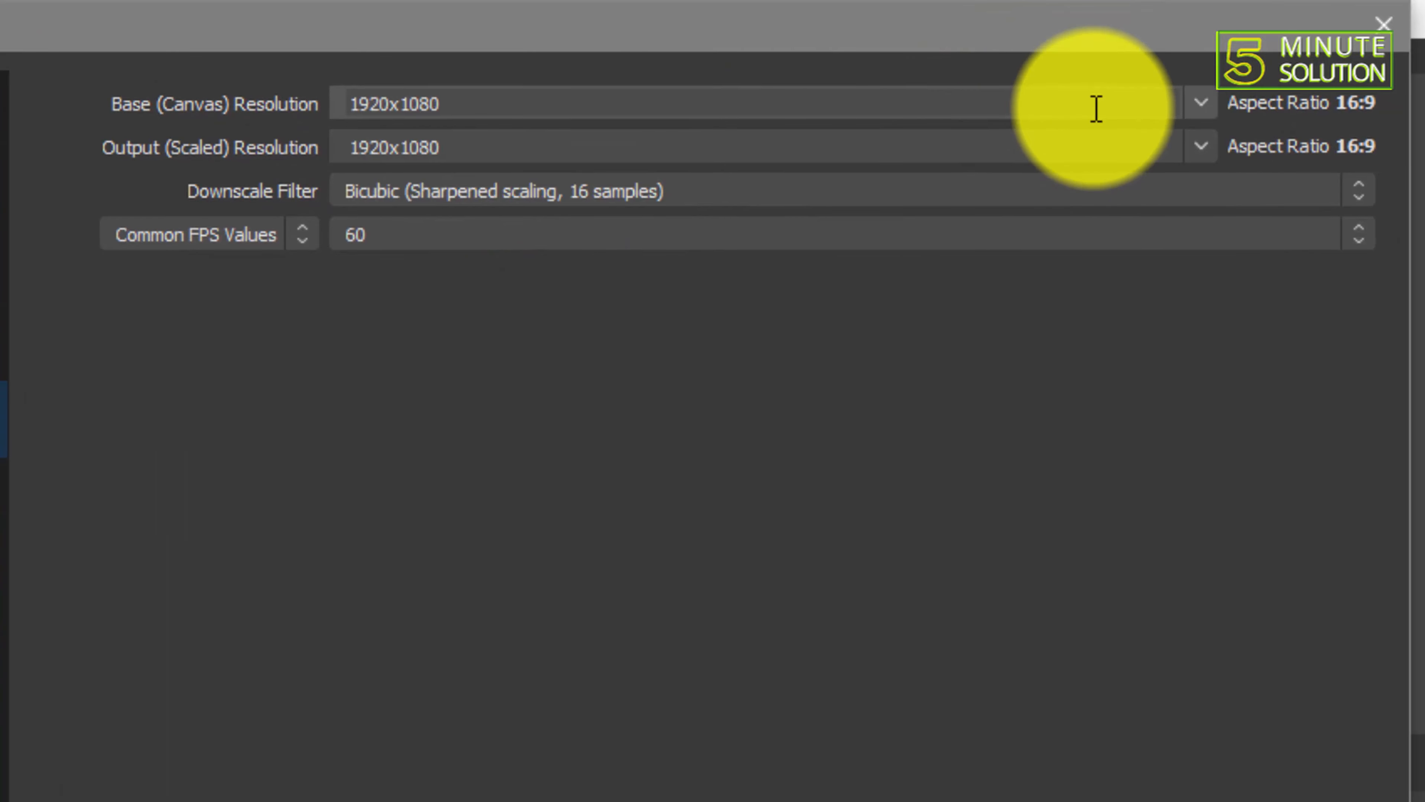
click(1208, 147)
click(1208, 147)
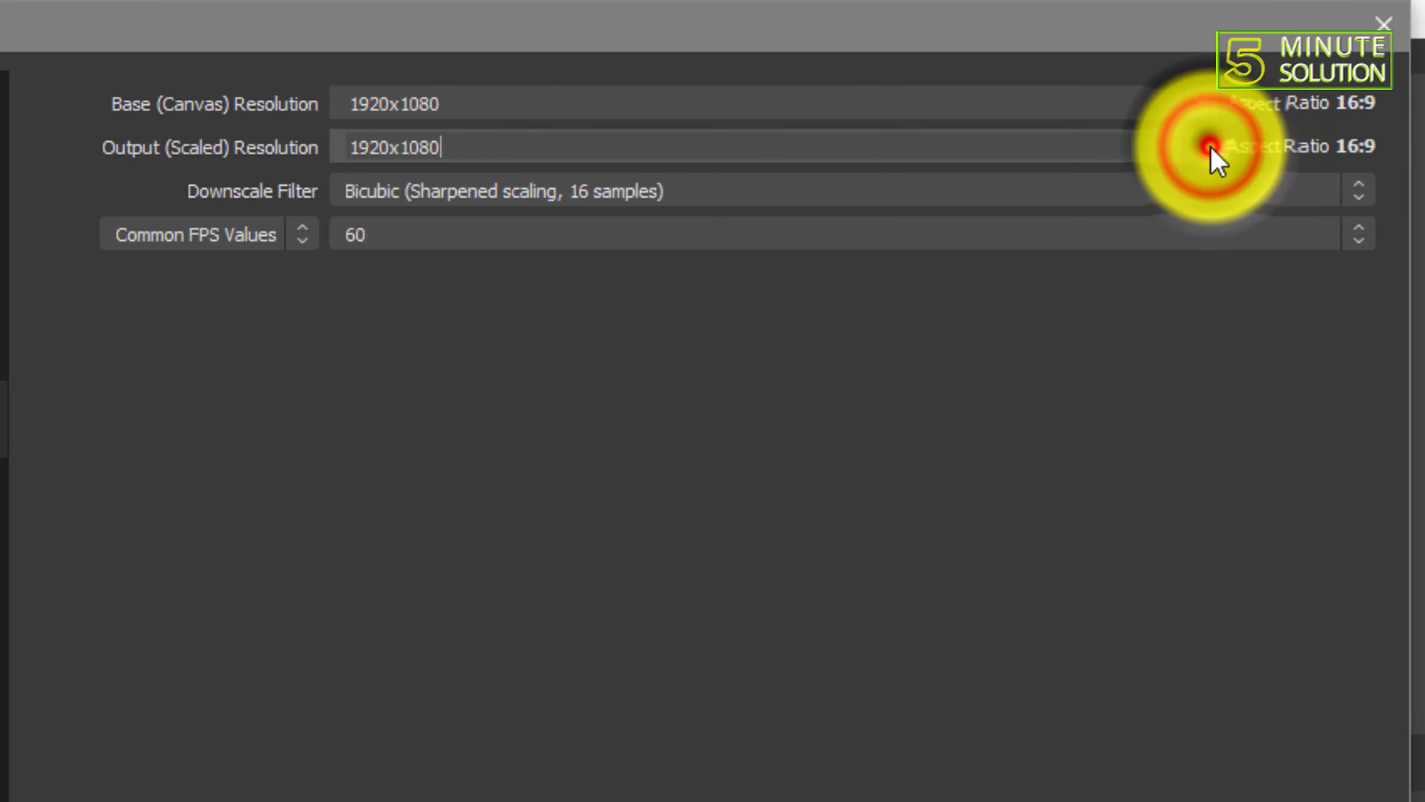
click(1200, 147)
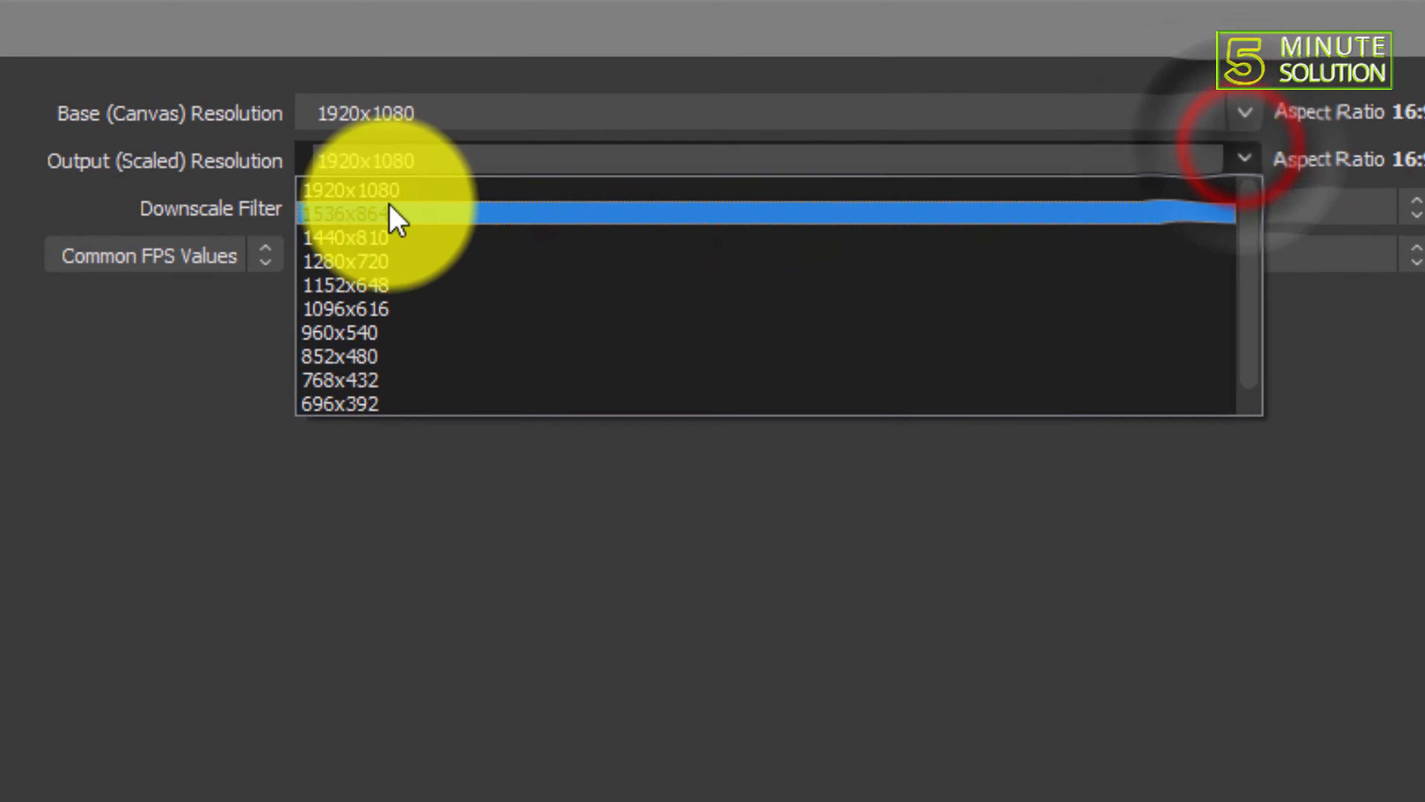
click(397, 172)
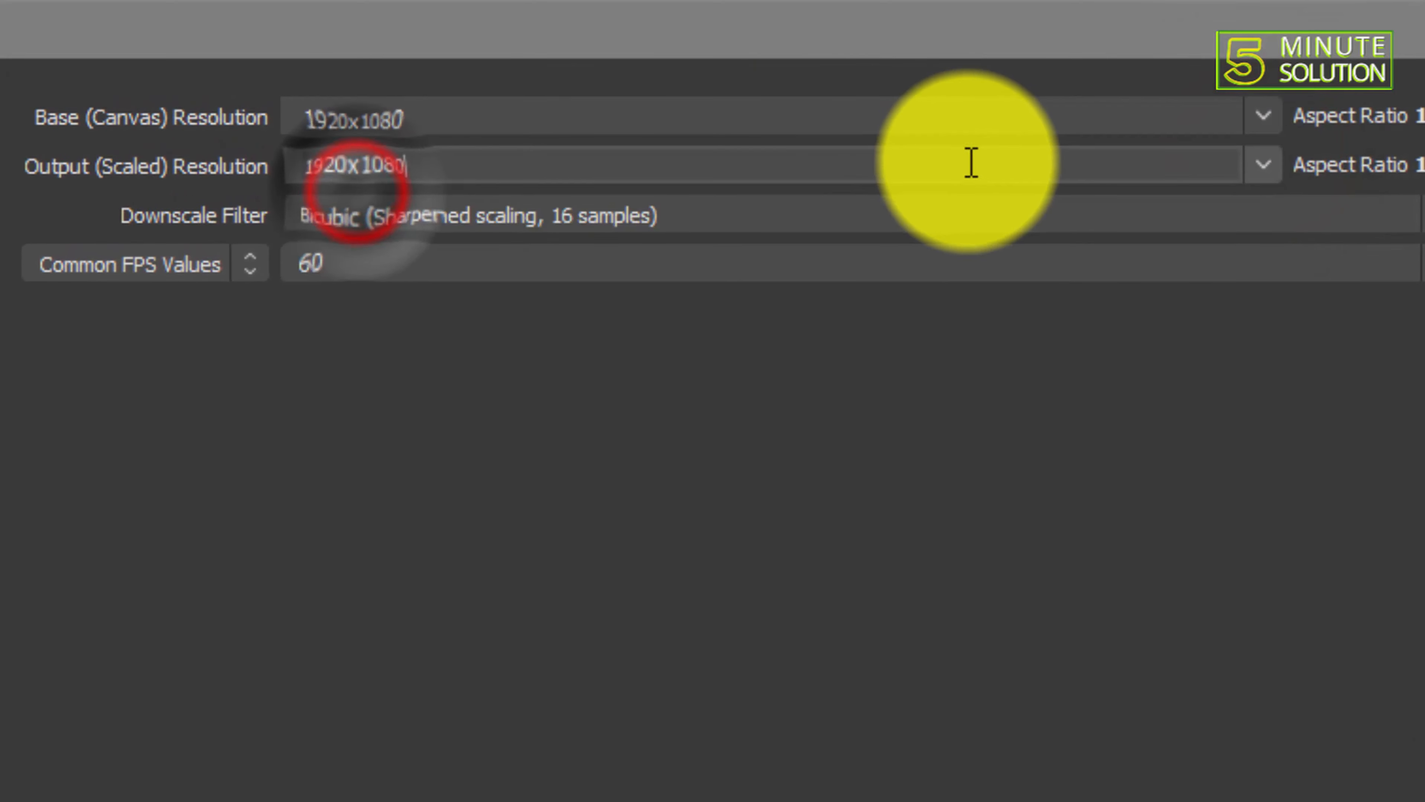
click(1259, 117)
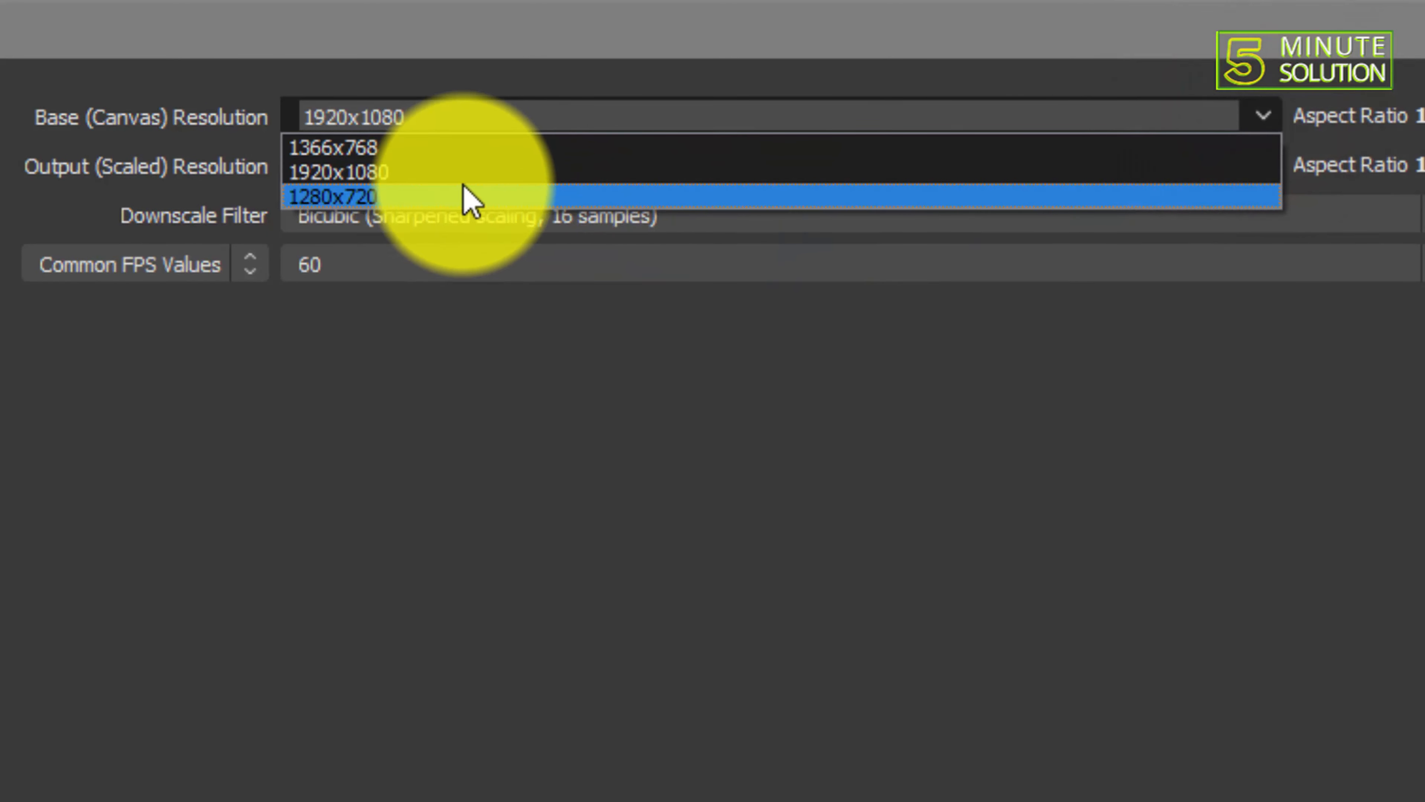
click(456, 174)
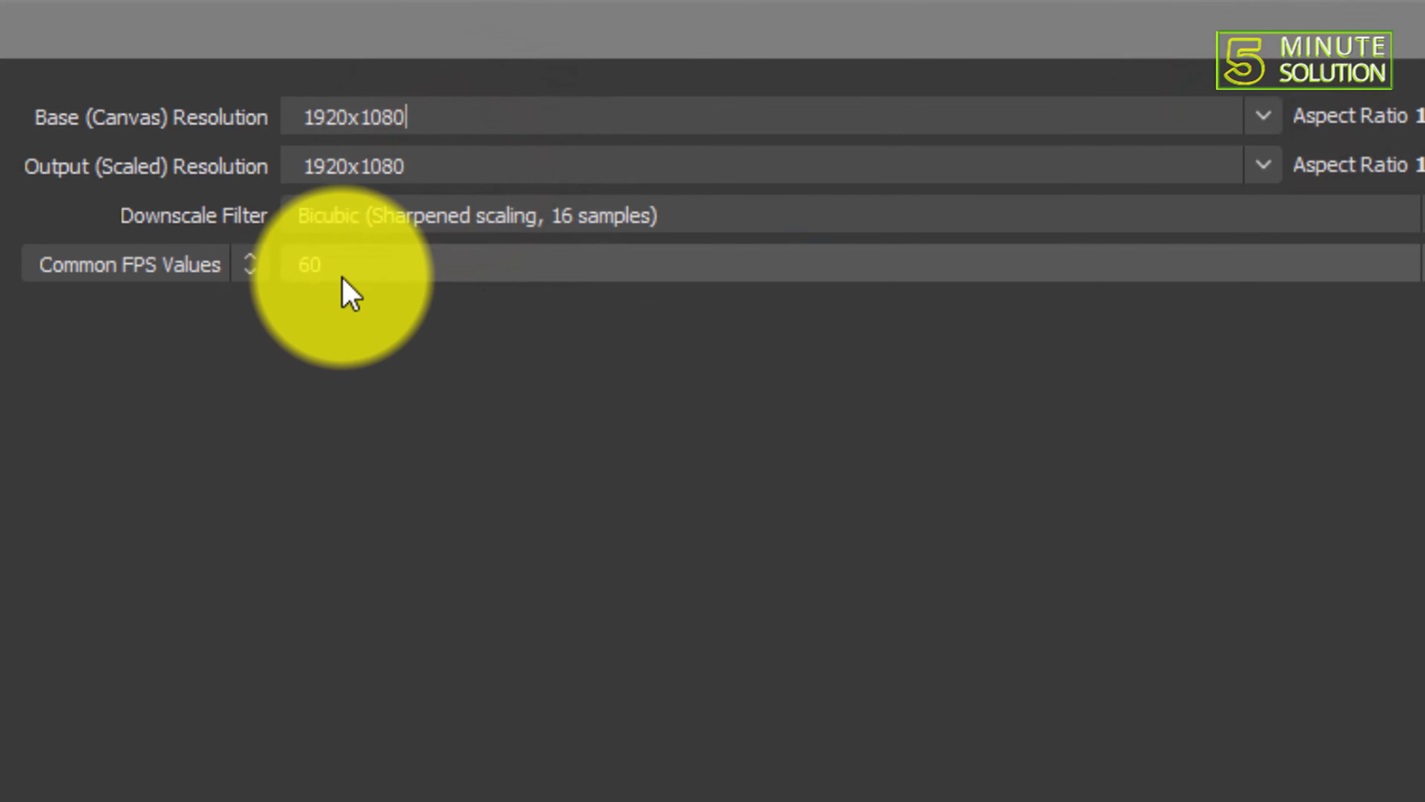
Set the common FPS value in the video settings to 60
click(341, 272)
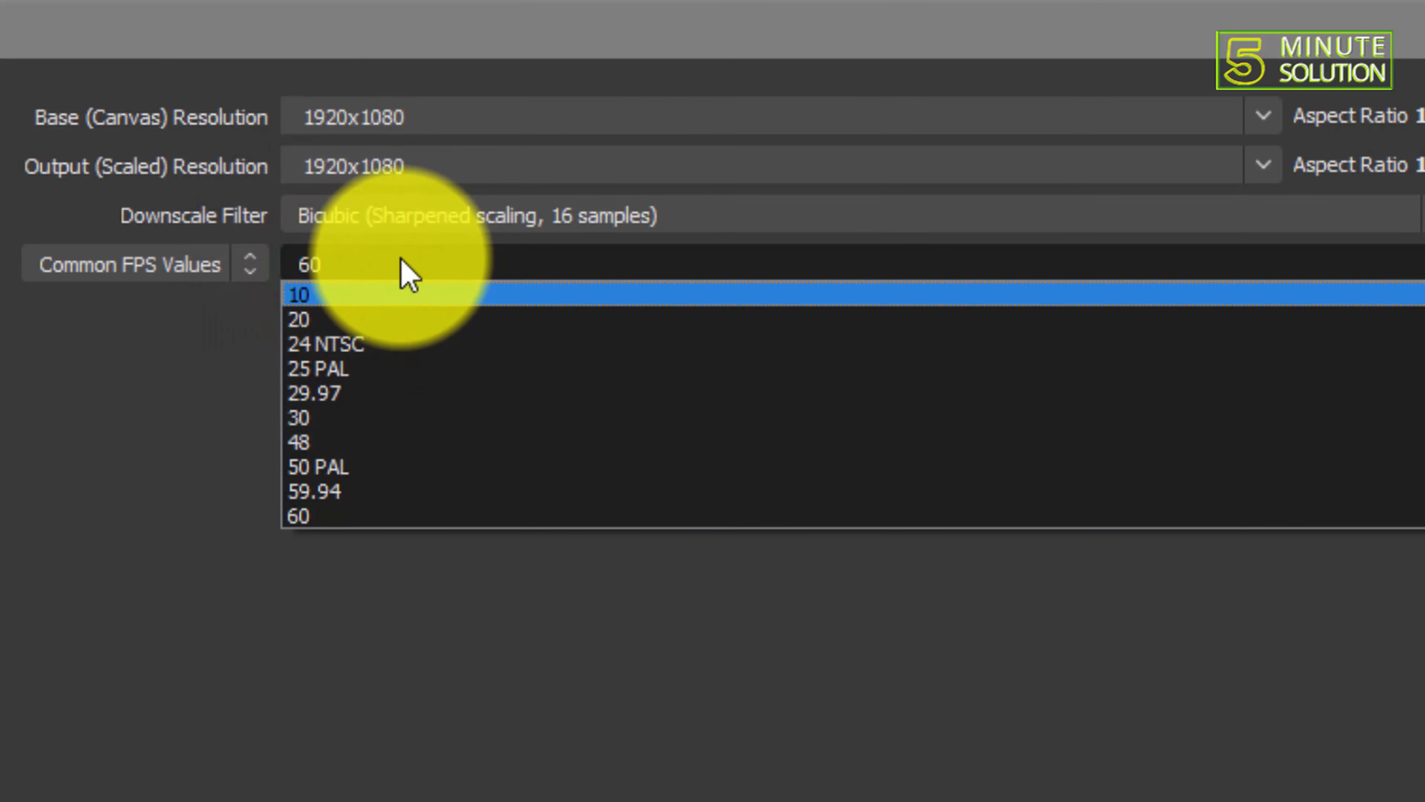
click(397, 260)
click(389, 258)
click(390, 257)
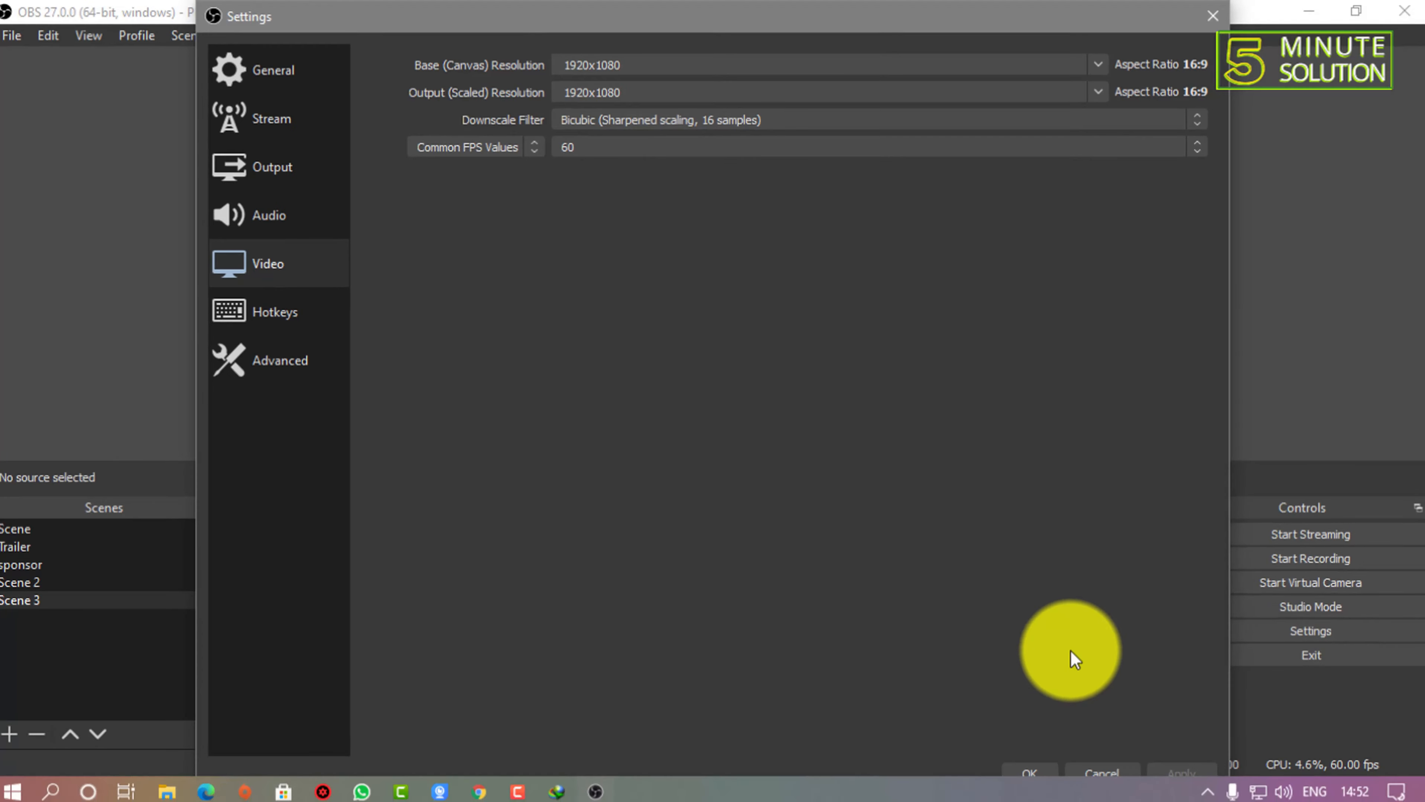
Apply the video settings, close the settings window, and unmute the Mic/Aux channel in the audio mixer
click(1171, 759)
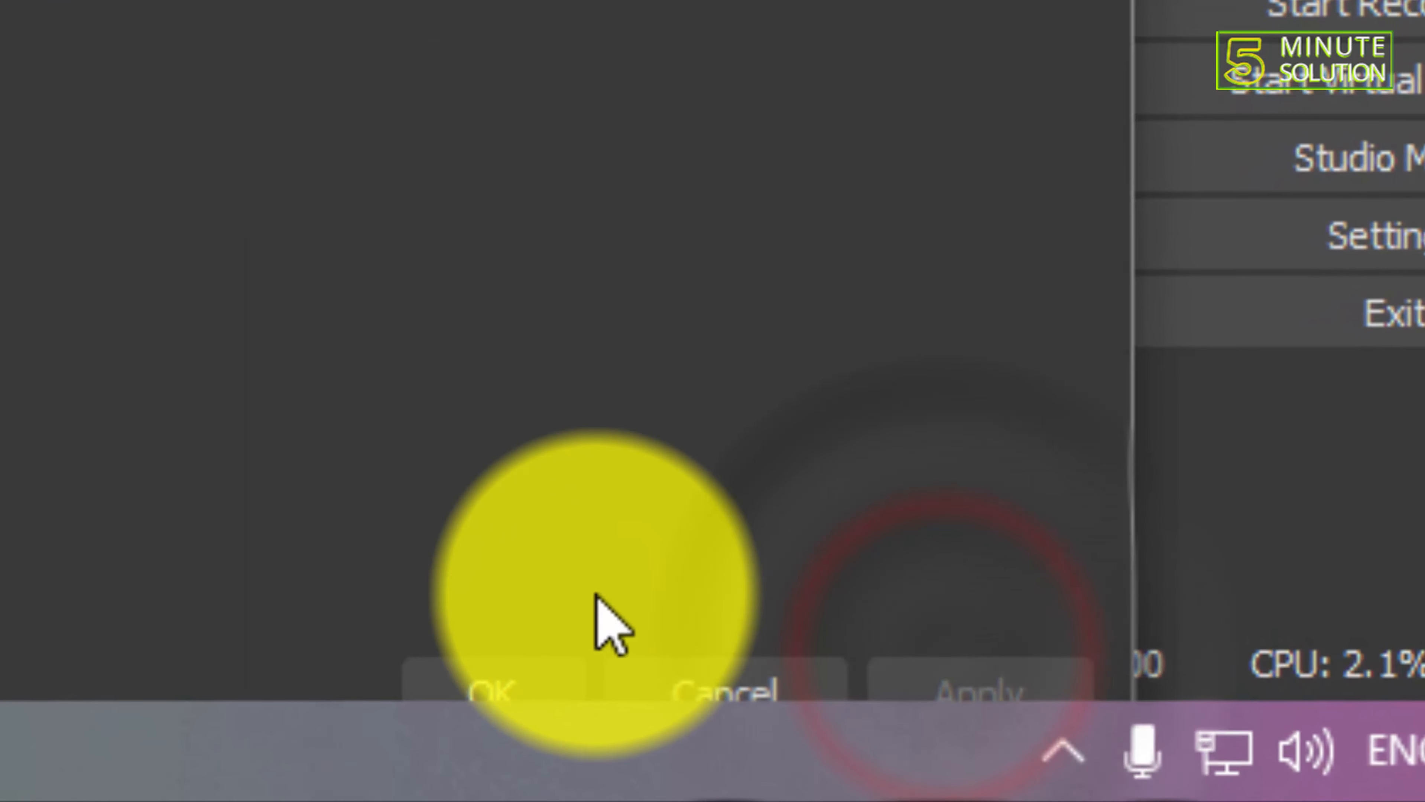
click(539, 696)
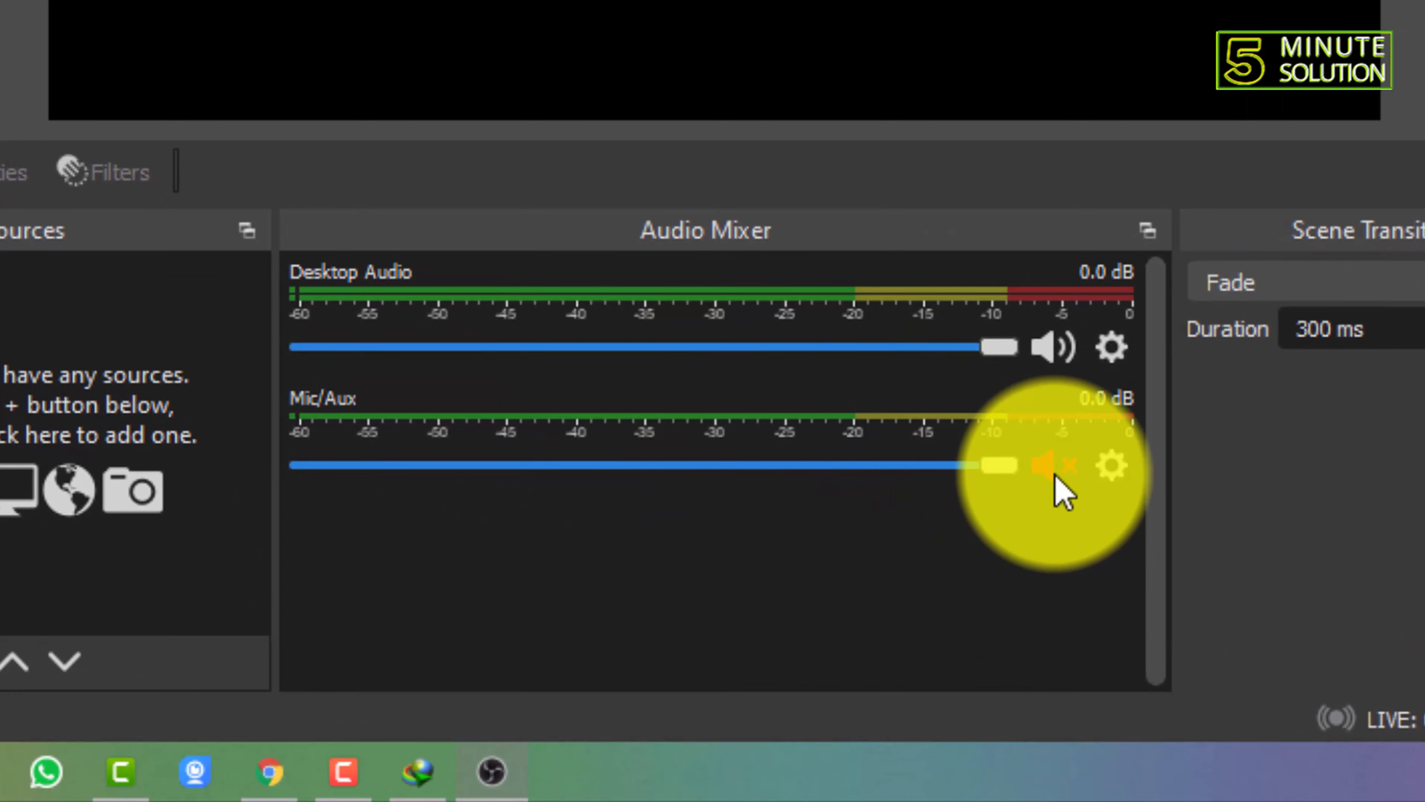
click(1057, 473)
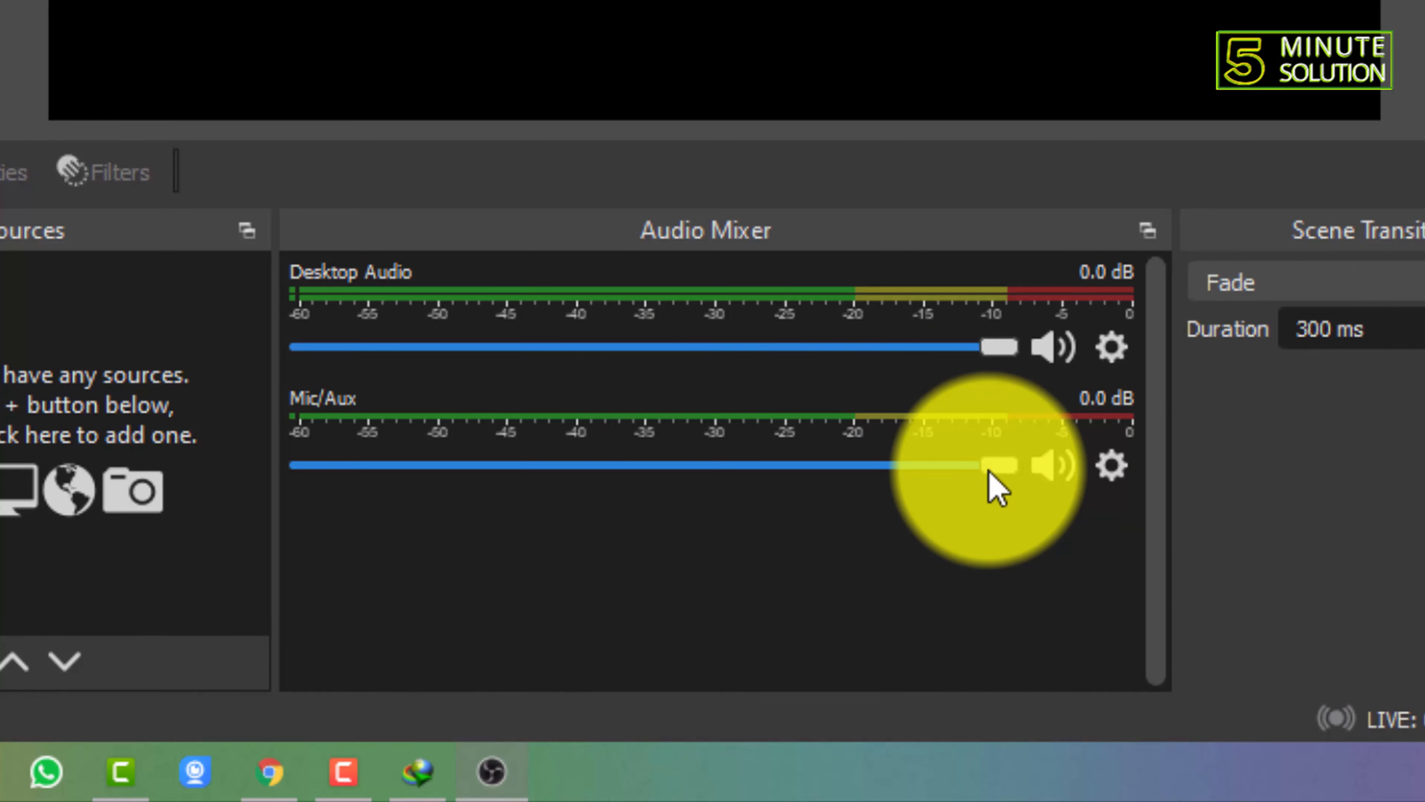
drag(995, 489, 1054, 487)
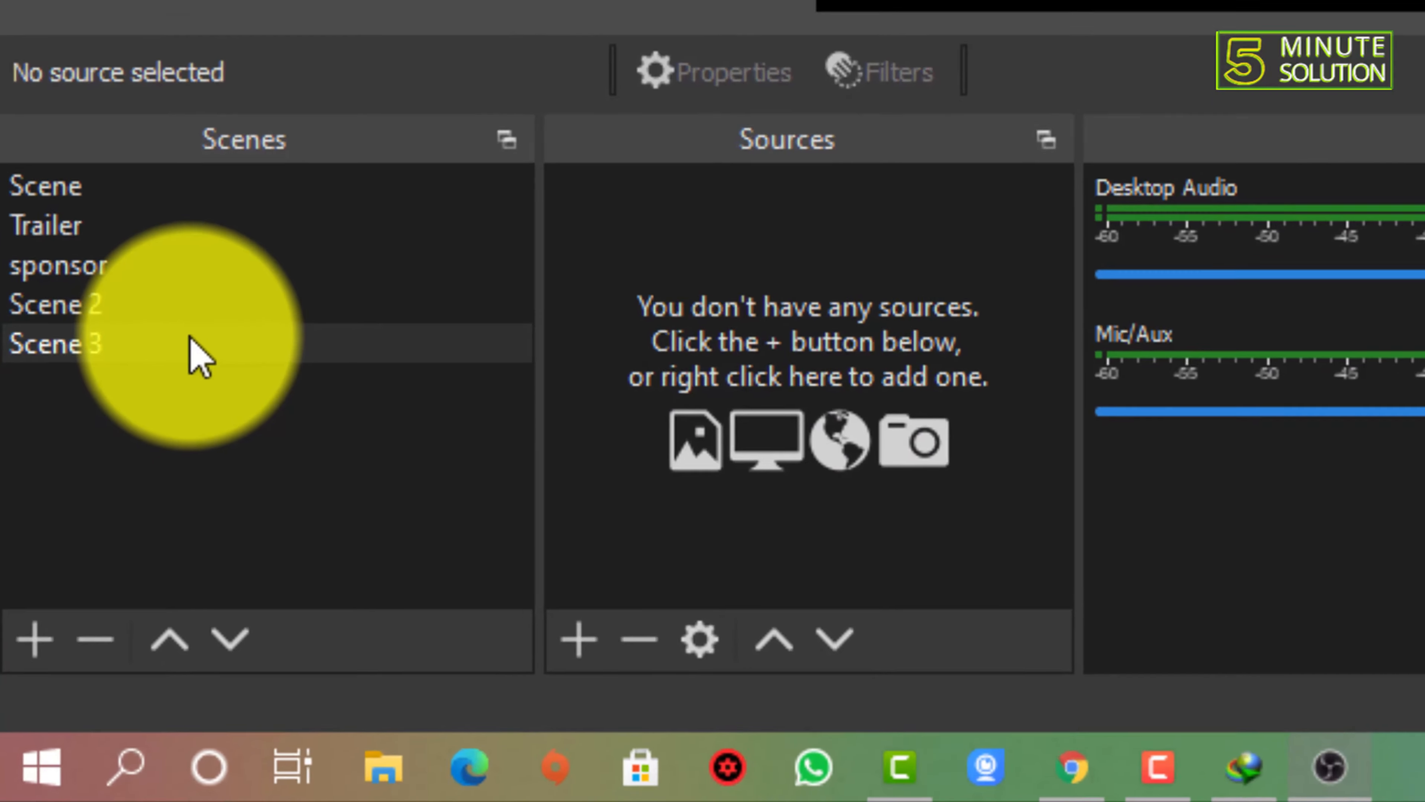
Add a new Display Capture source named Display to Scene 3 and keep it visible
click(85, 594)
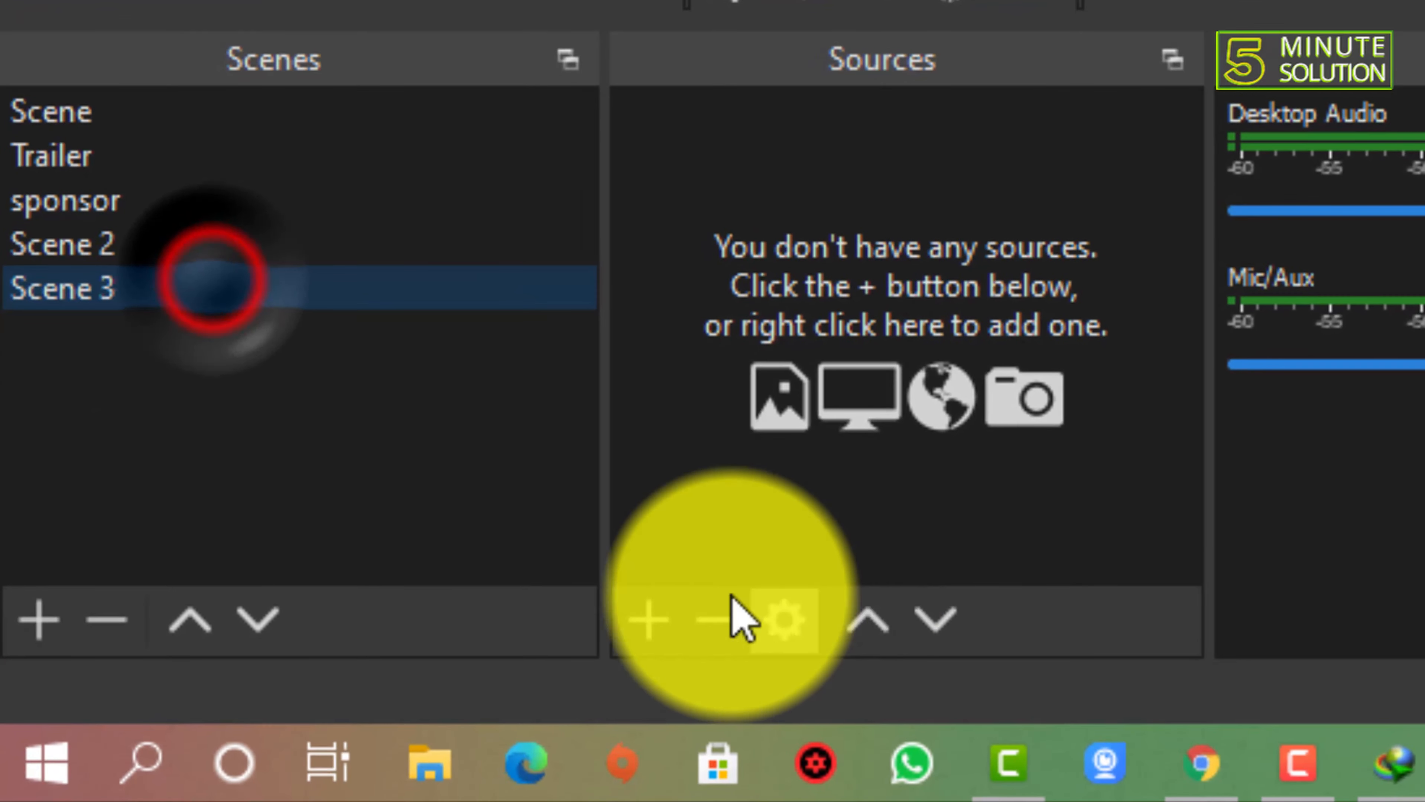
click(661, 609)
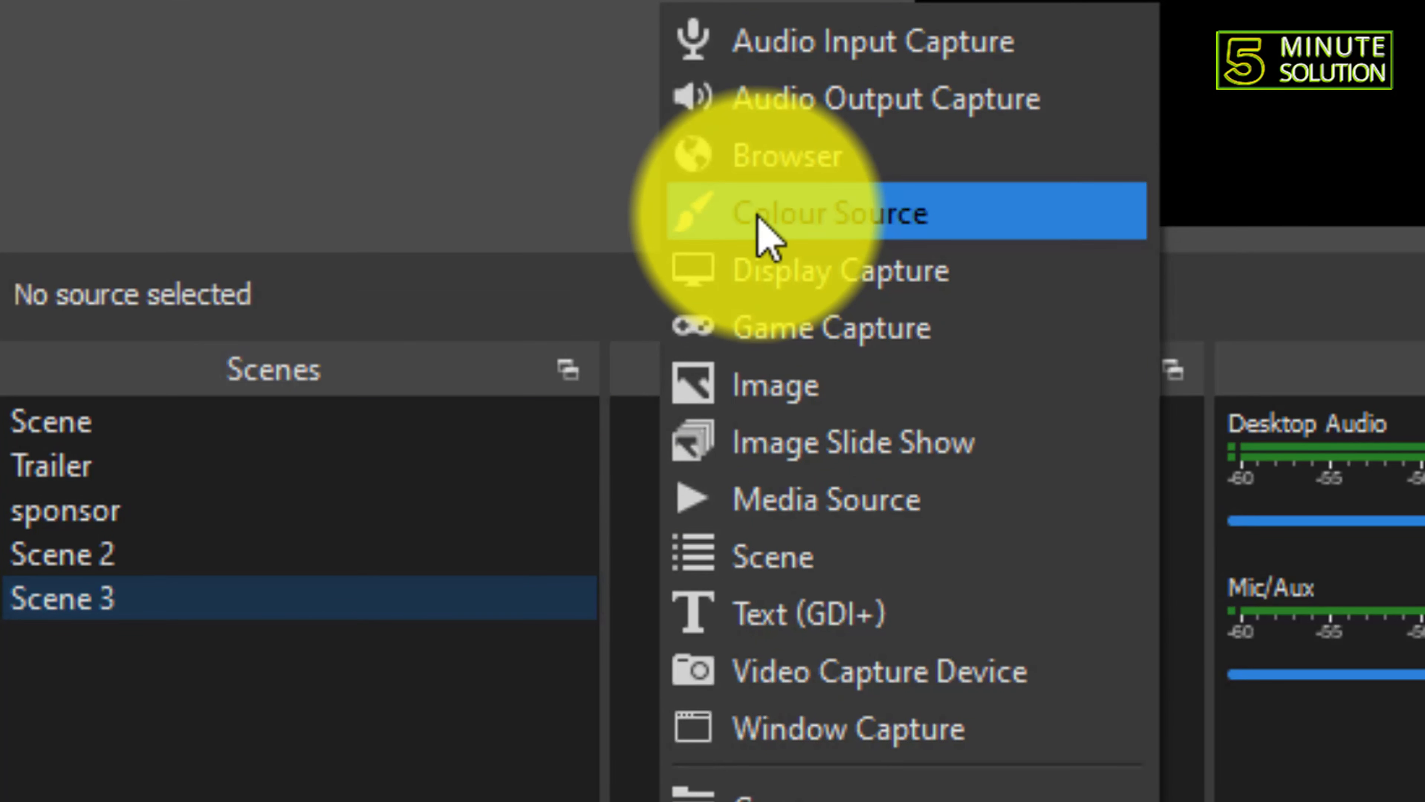
click(808, 279)
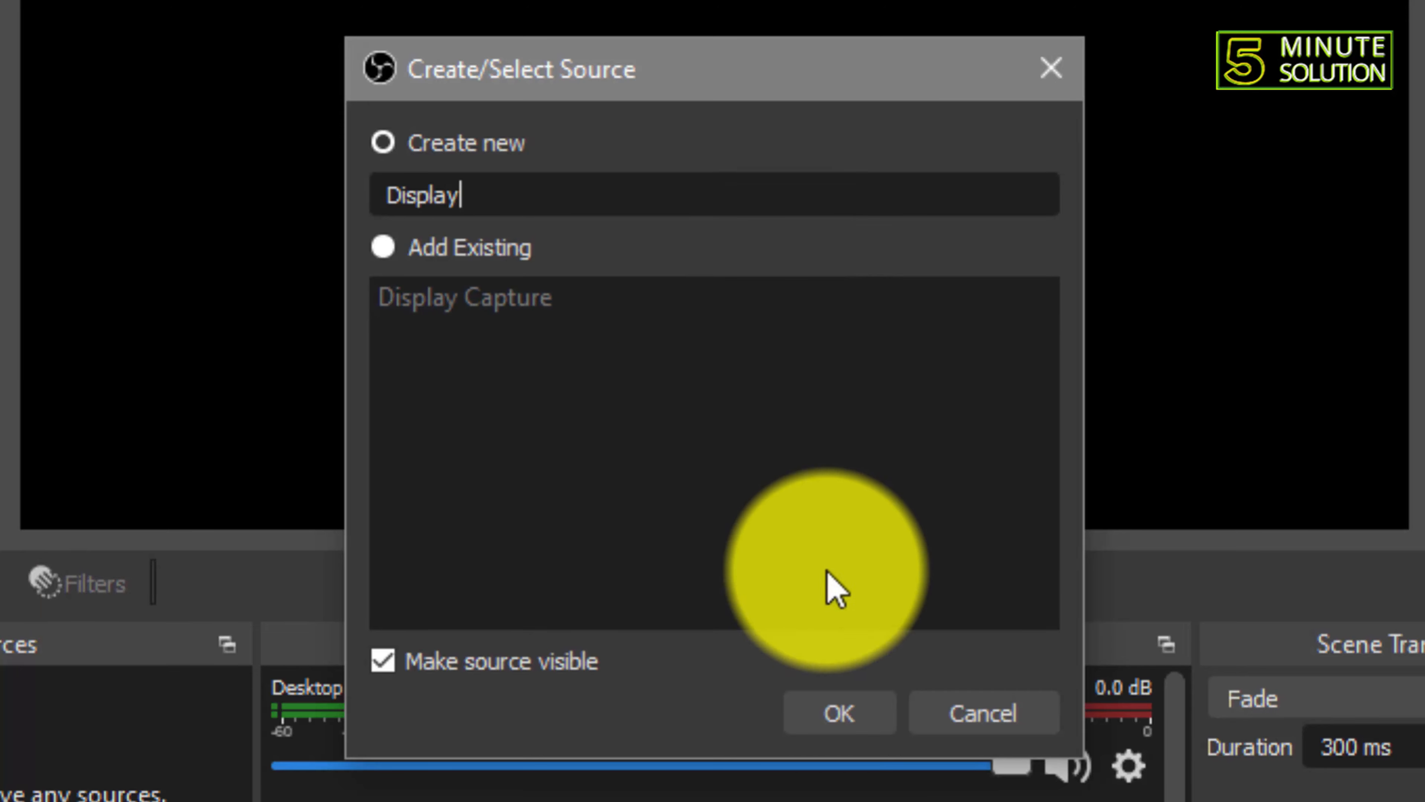
click(822, 709)
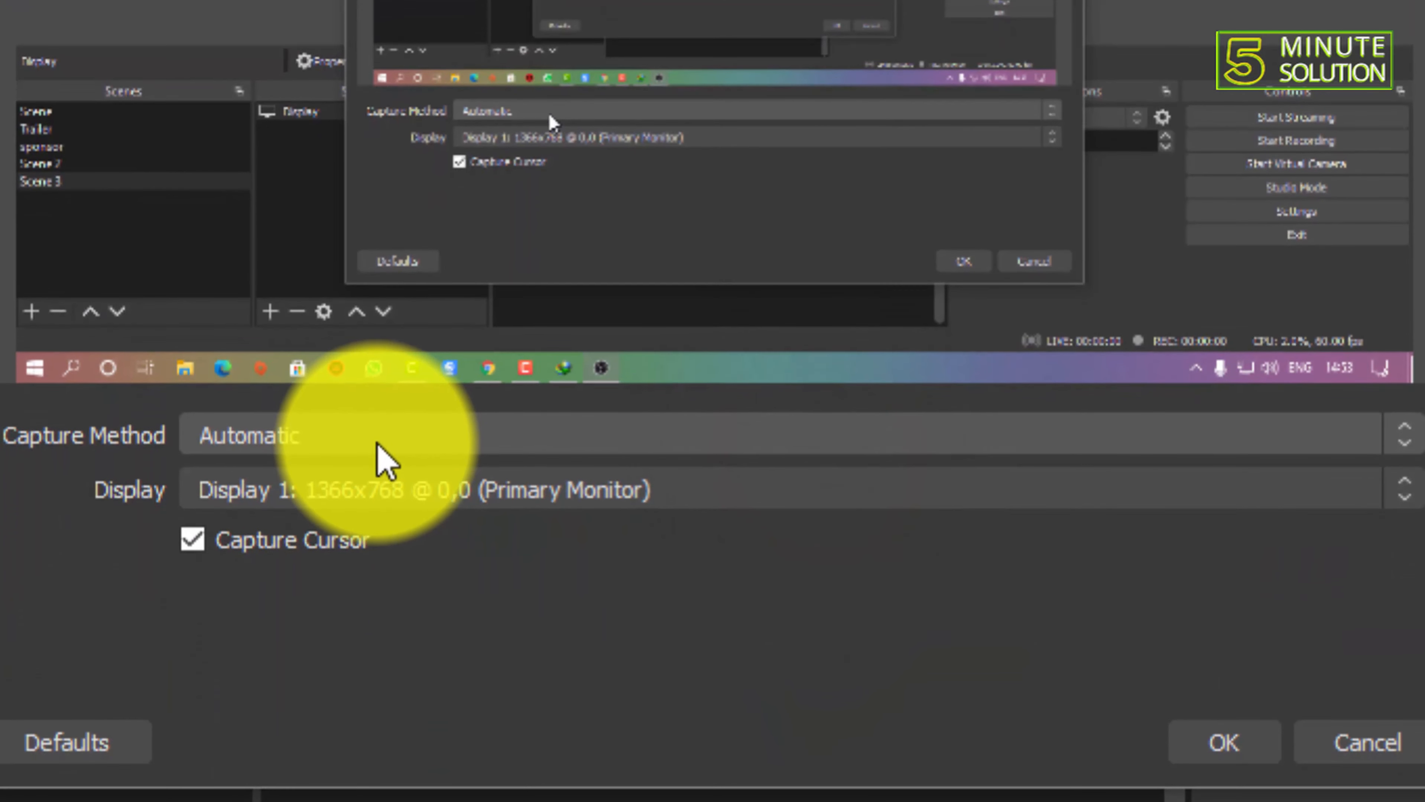
Accept the Display source with the Automatic capture method and cursor capture, and enlarge it in the preview to fill the canvas
click(546, 306)
click(545, 116)
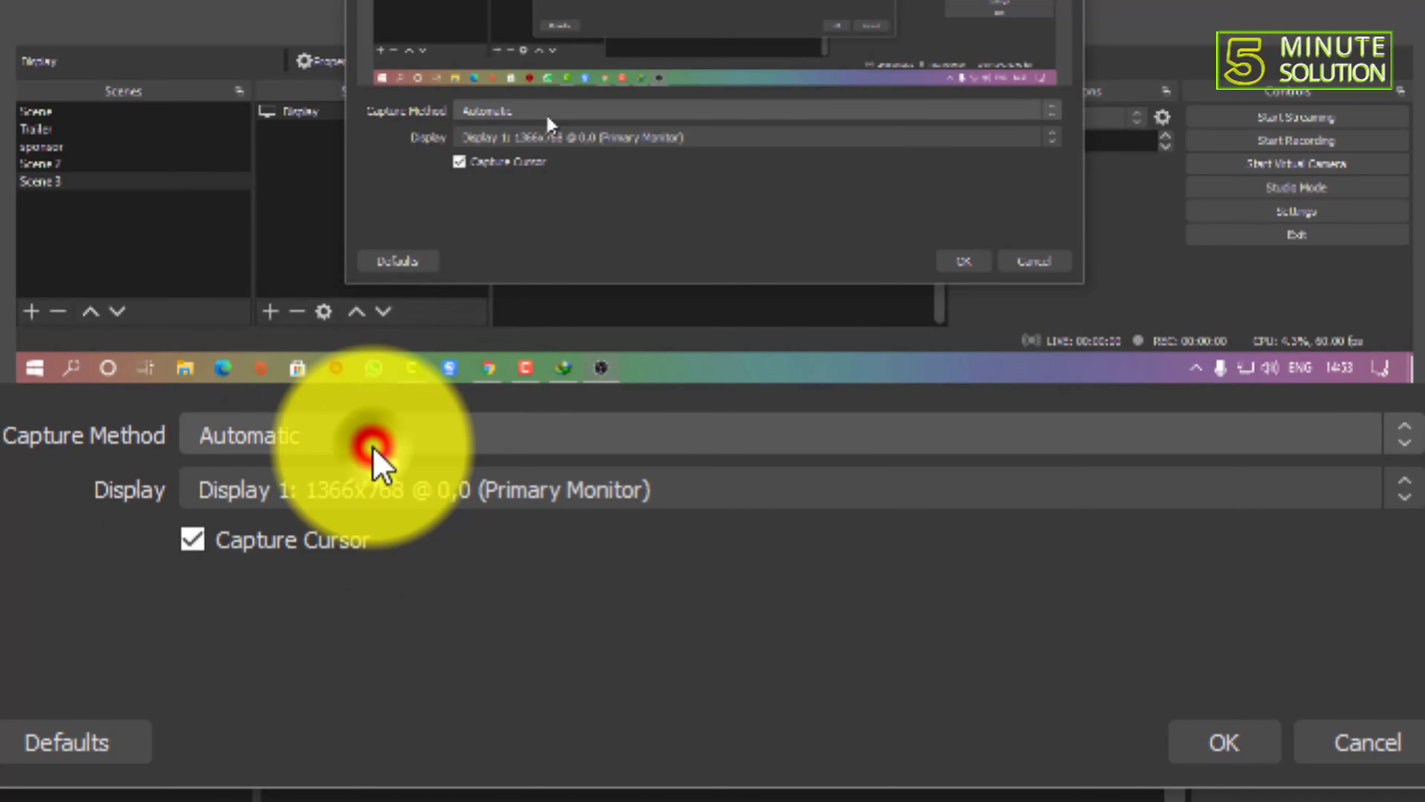
click(1220, 744)
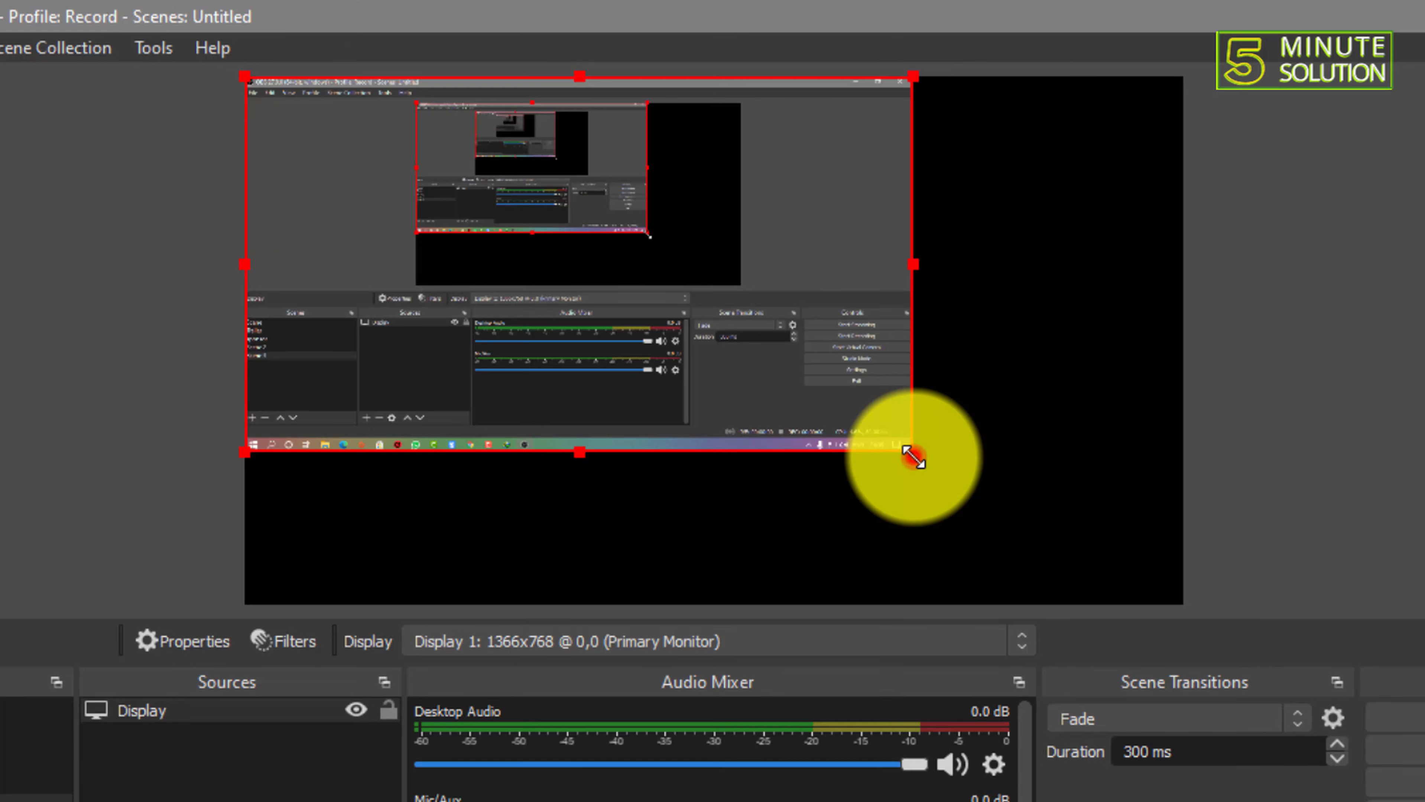
drag(1010, 54, 1285, 298)
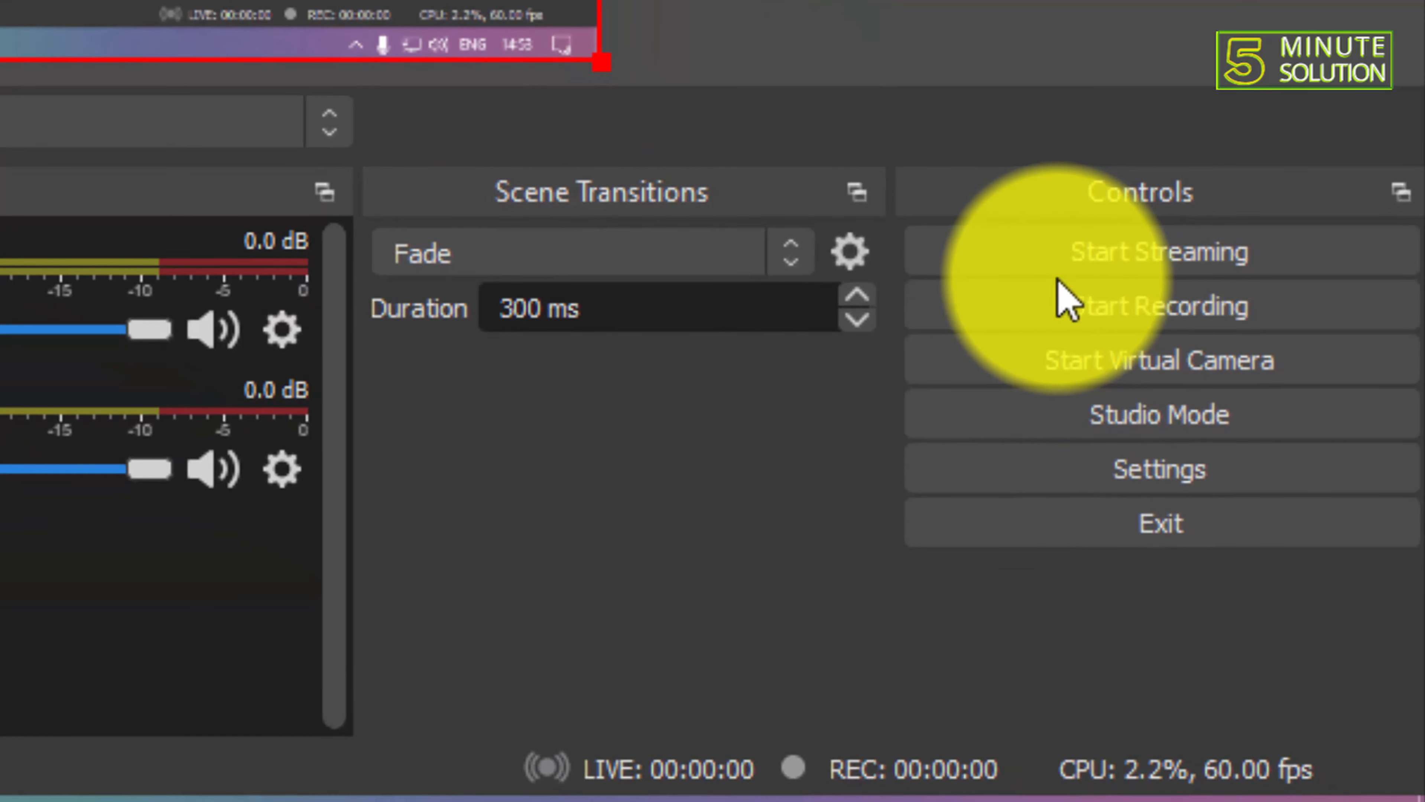
Open the output settings for streaming and recording
click(1088, 471)
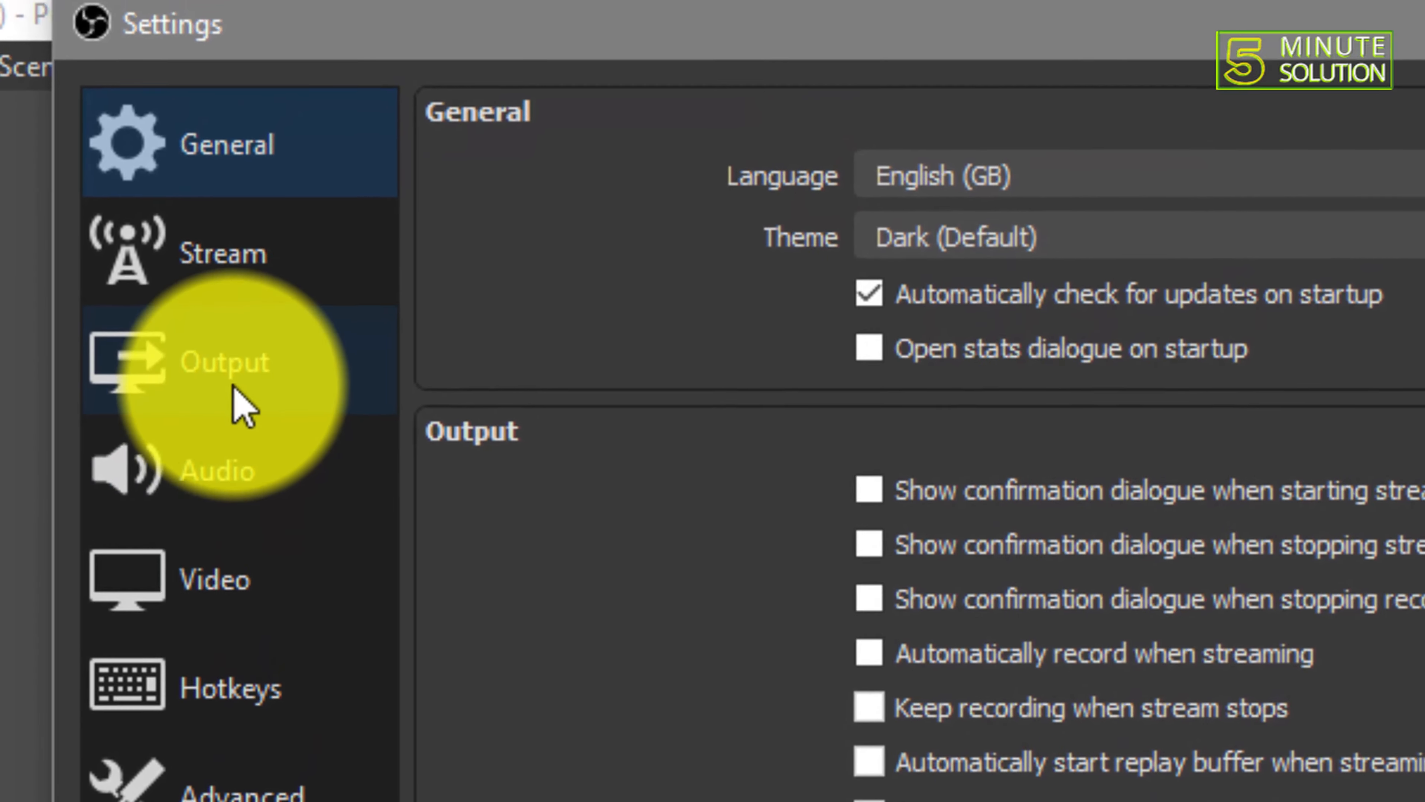
click(281, 233)
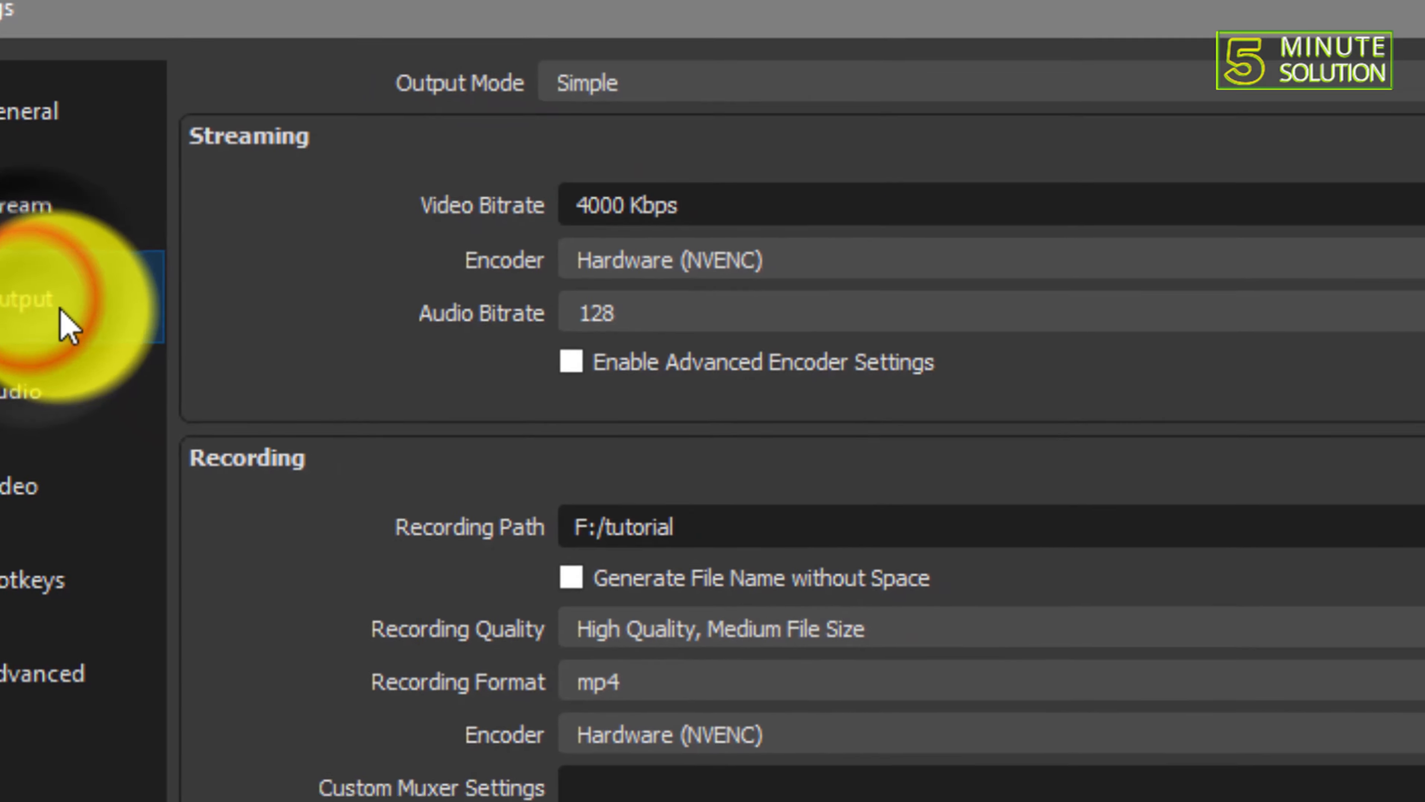